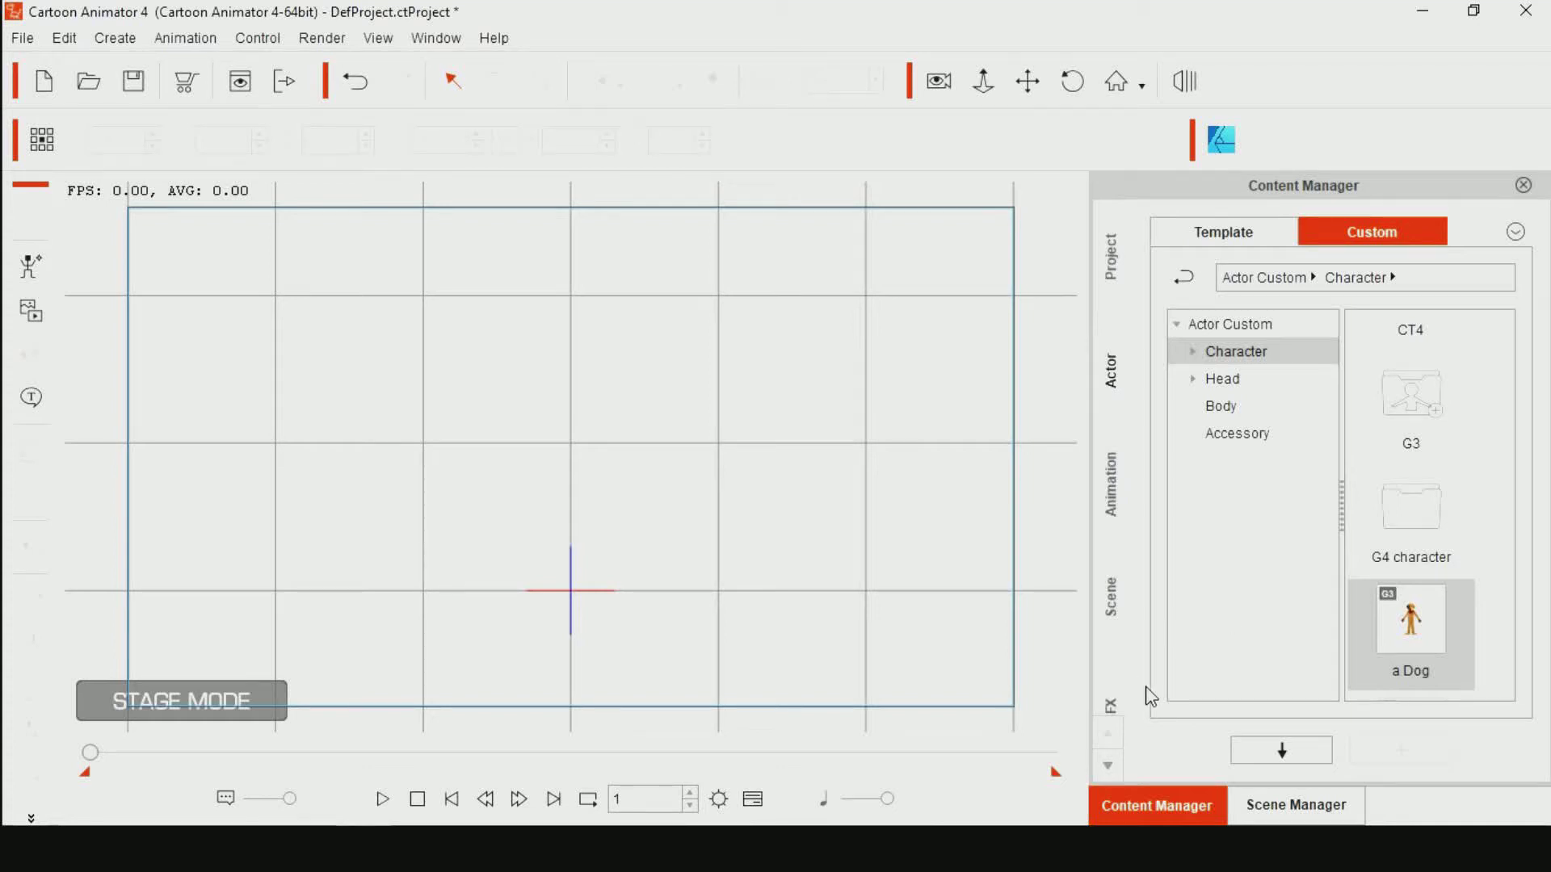
Add the custom 'a Dog' character template from the Content Manager to the stage
{"action": "double_click", "coordinate": [1417, 634]}
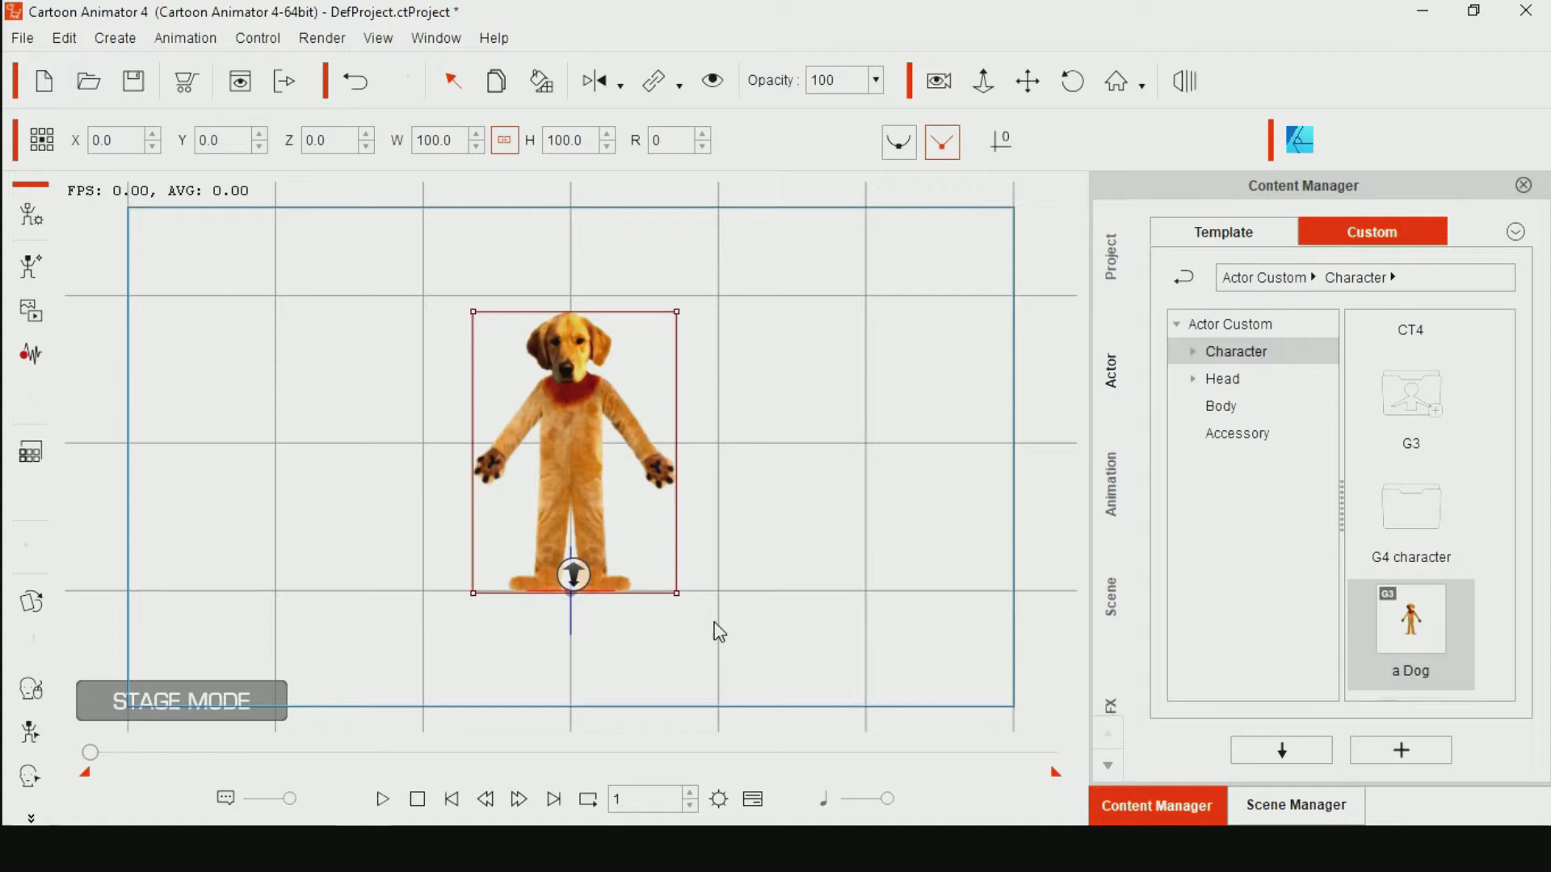
Switch the dog character into Composer Mode and select its Head bone
{"action": "left_click", "coordinate": [30, 216]}
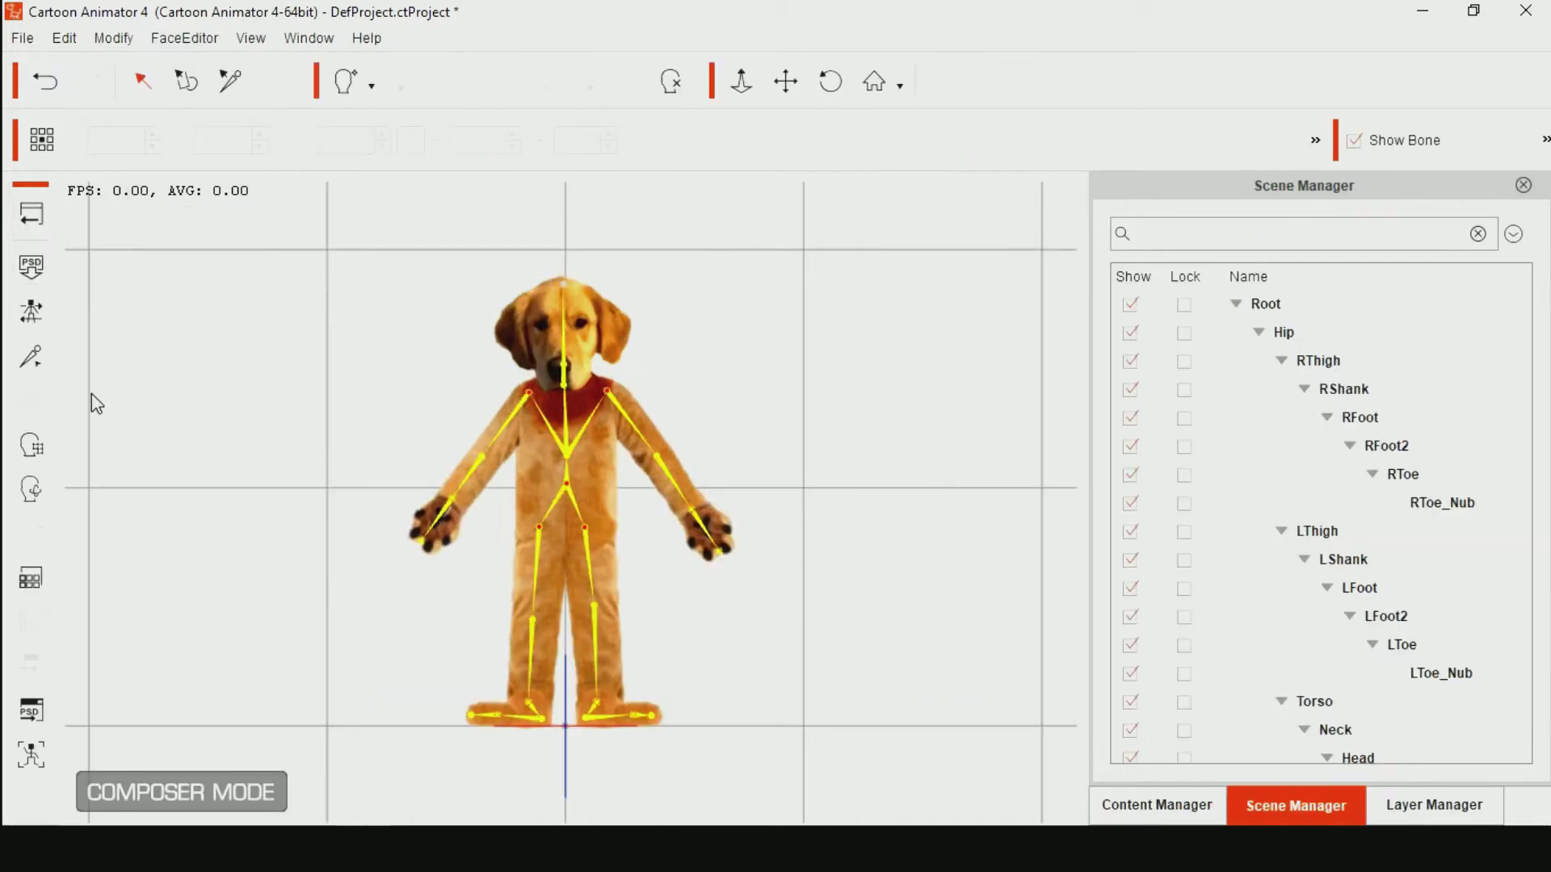
{"action": "left_click", "coordinate": [563, 363]}
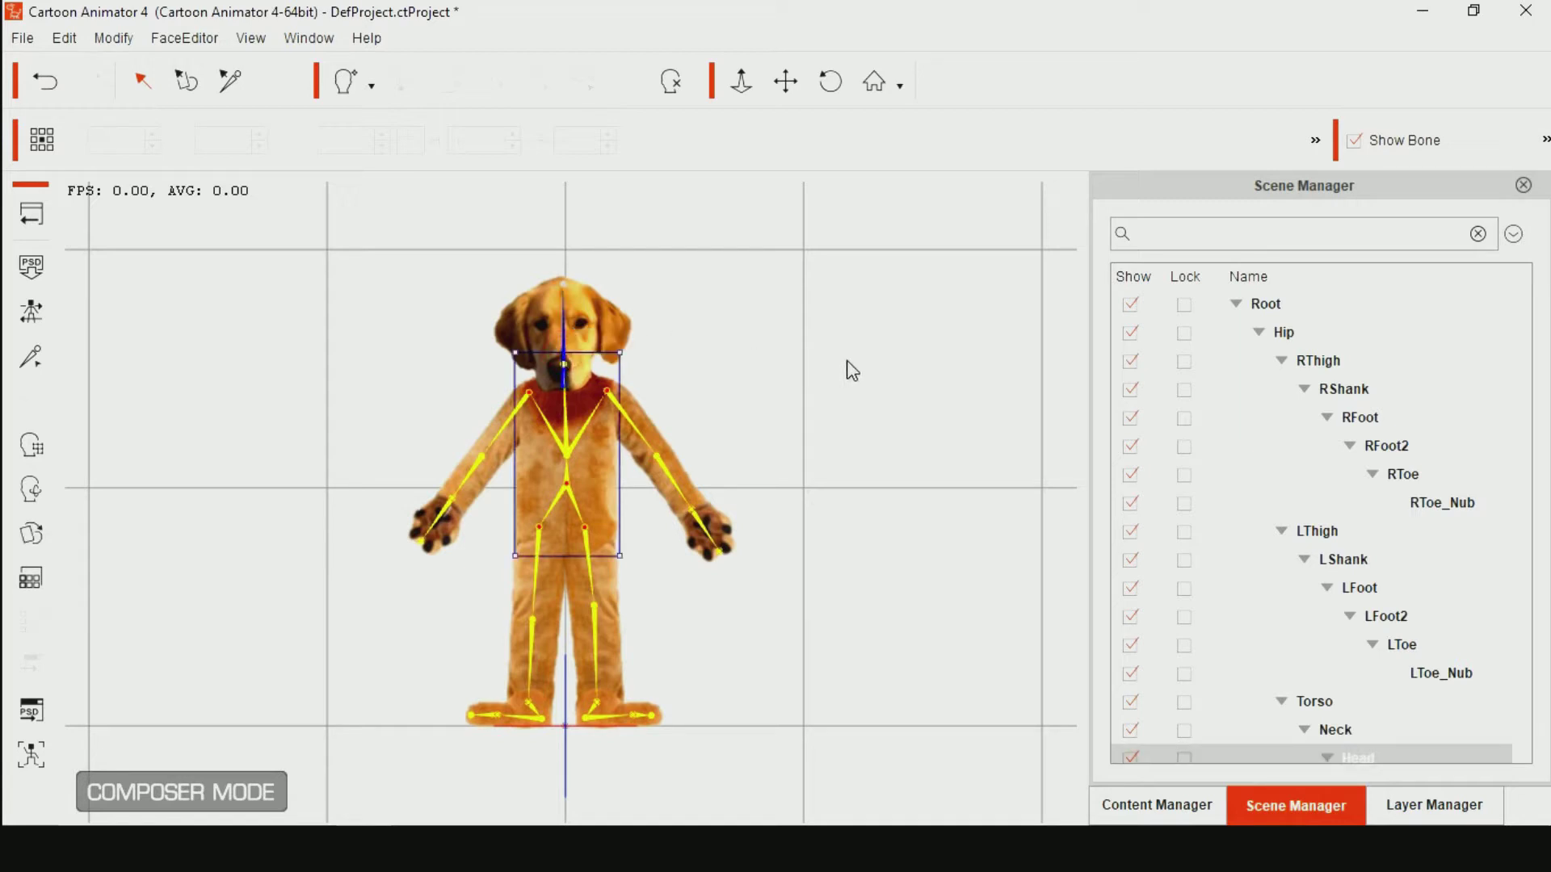
Start Create Morph-based Head, decline saving the face file, and confirm replacing the current head
{"action": "left_click", "coordinate": [350, 89]}
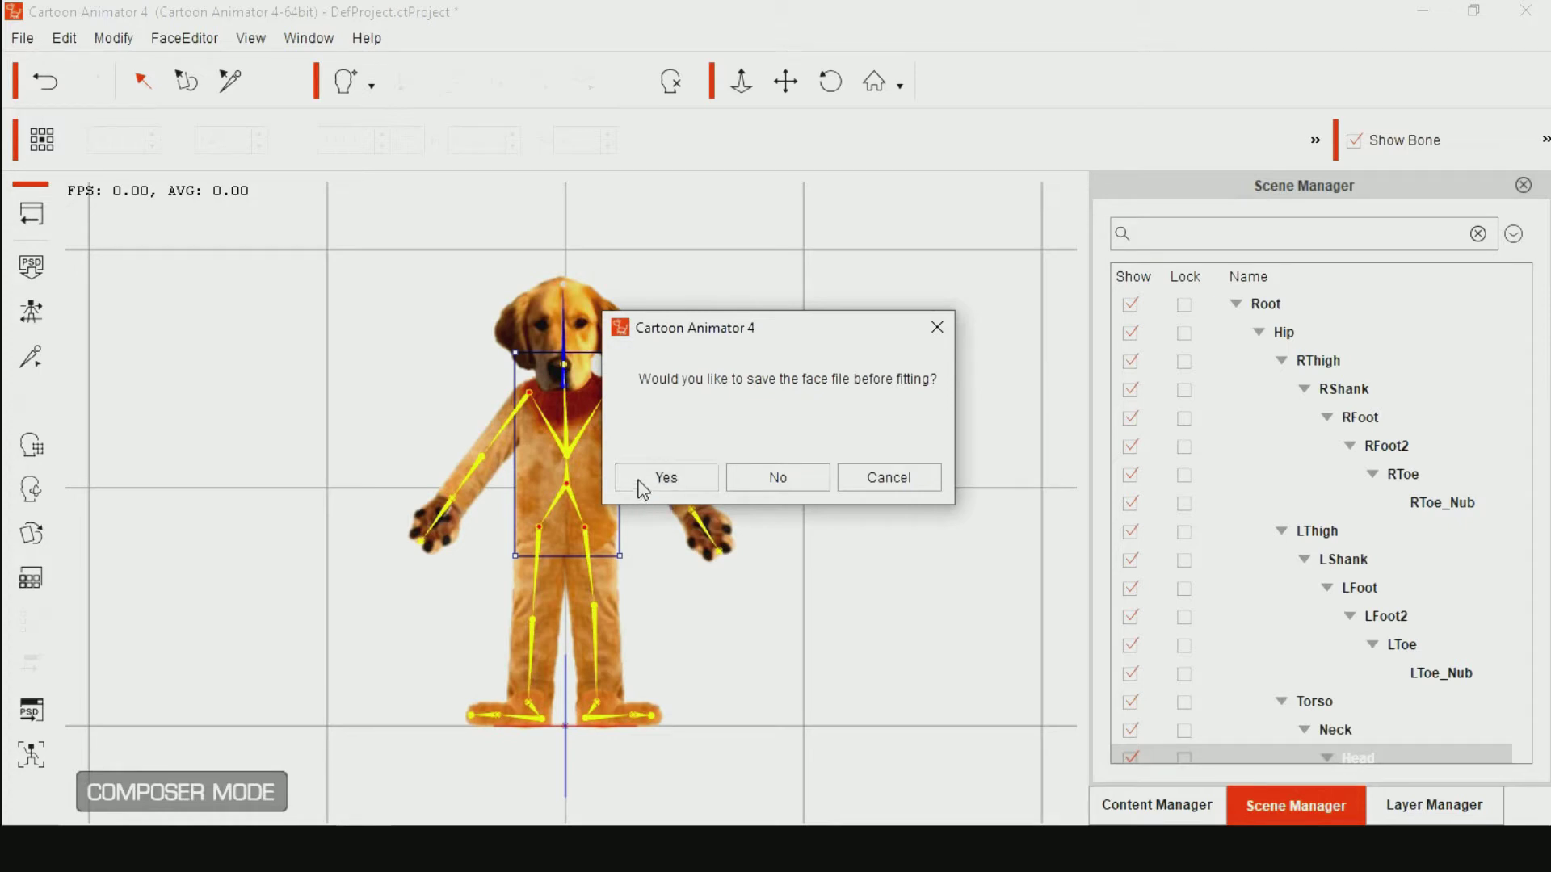
{"action": "left_click", "coordinate": [775, 483]}
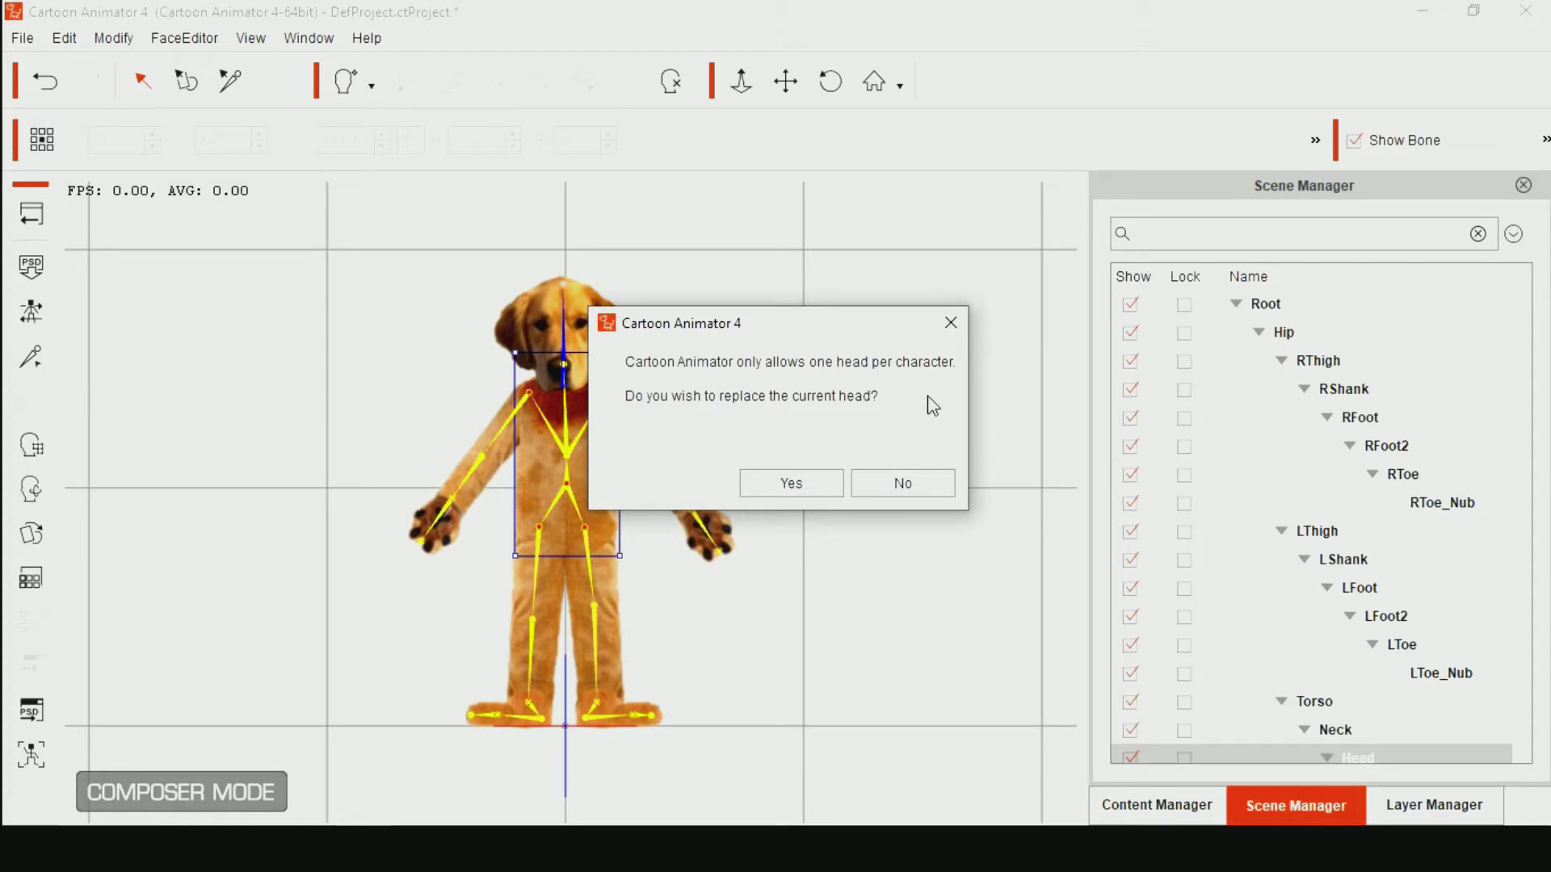
{"action": "left_click", "coordinate": [767, 487]}
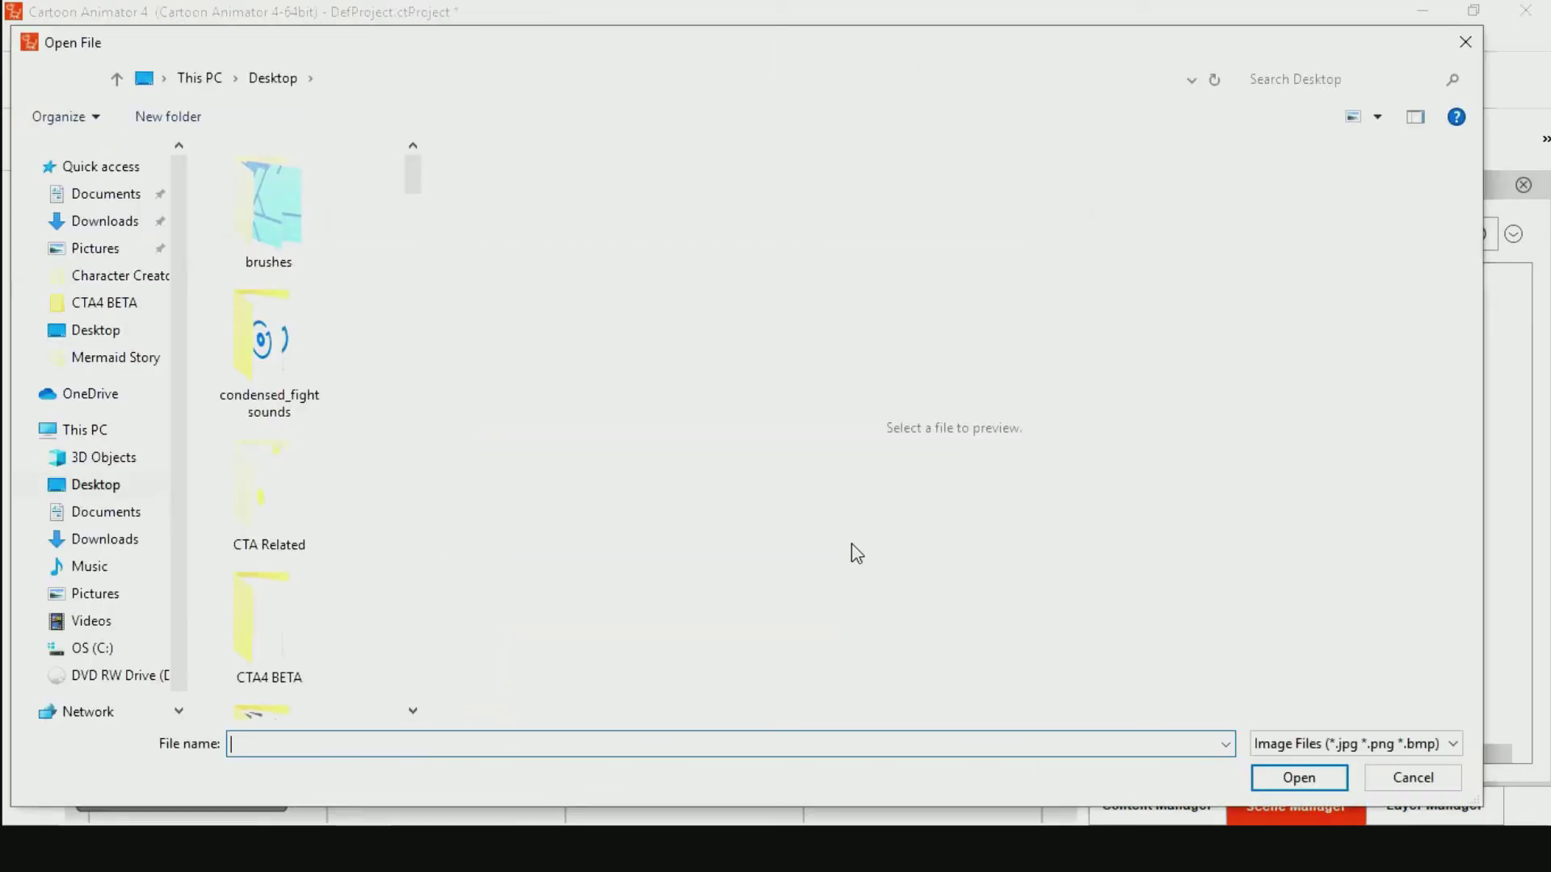
Open 'dog headB.png' from the Desktop as the new head image
{"action": "left_click_drag", "start_coordinate": [413, 171], "coordinate": [412, 373]}
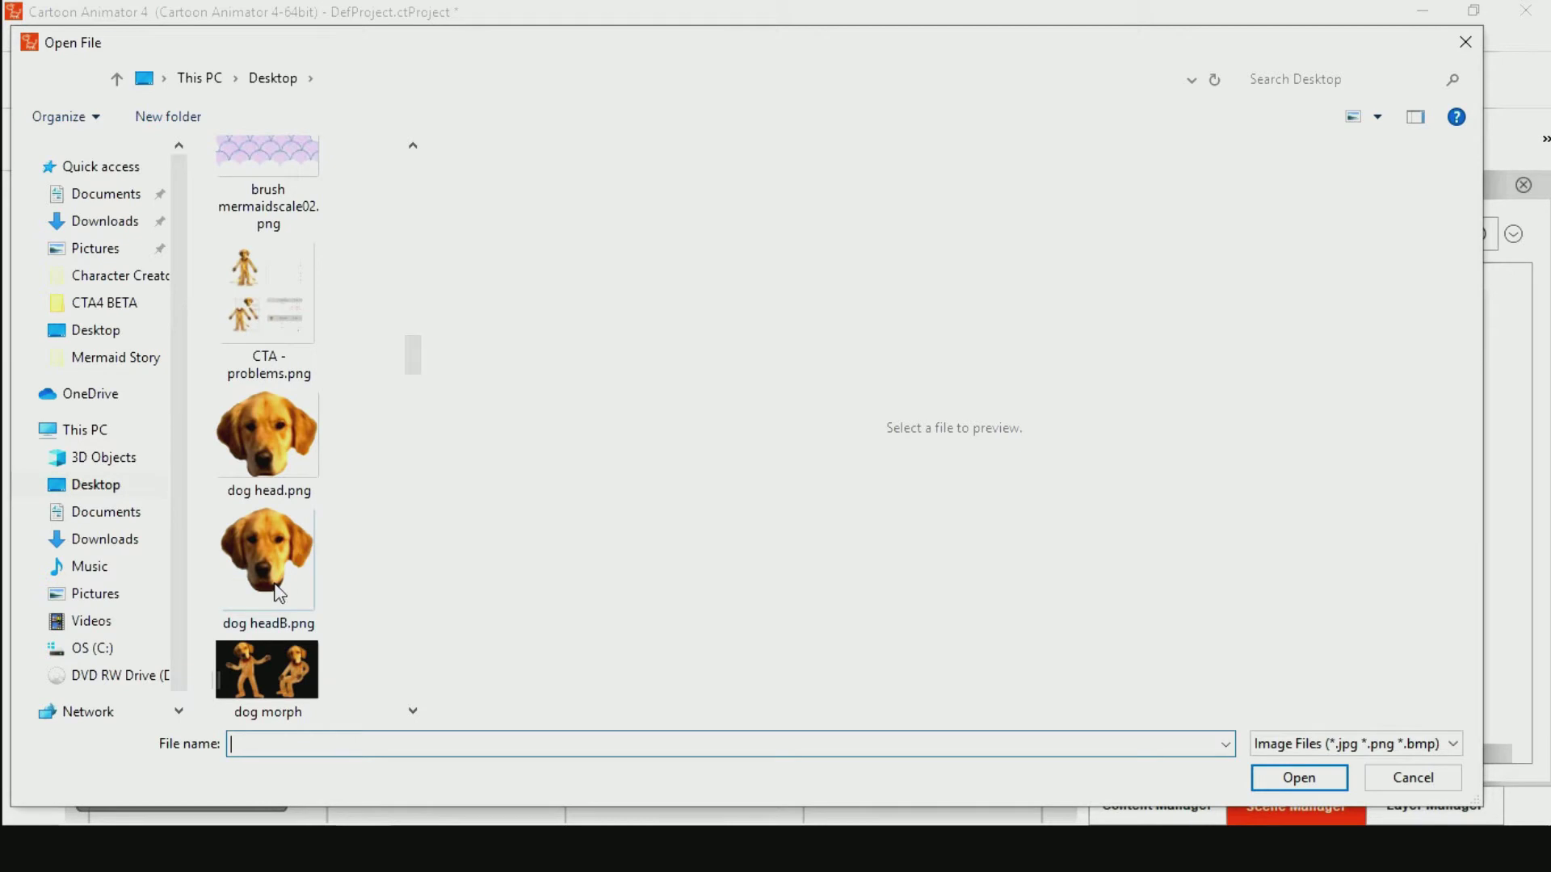
{"action": "left_click", "coordinate": [279, 596]}
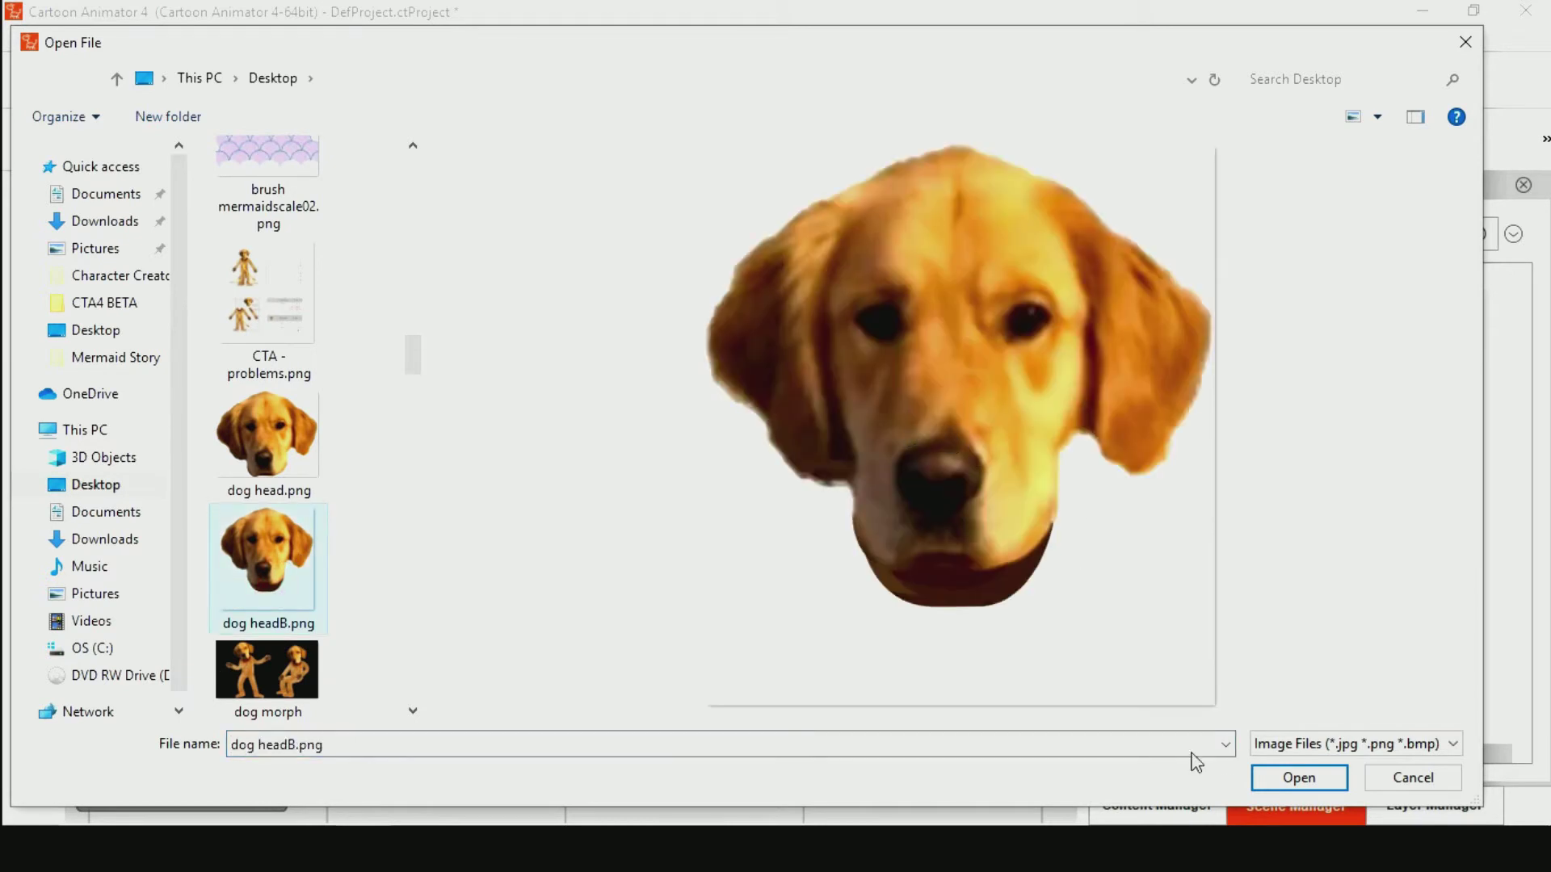
{"action": "left_click", "coordinate": [1296, 779]}
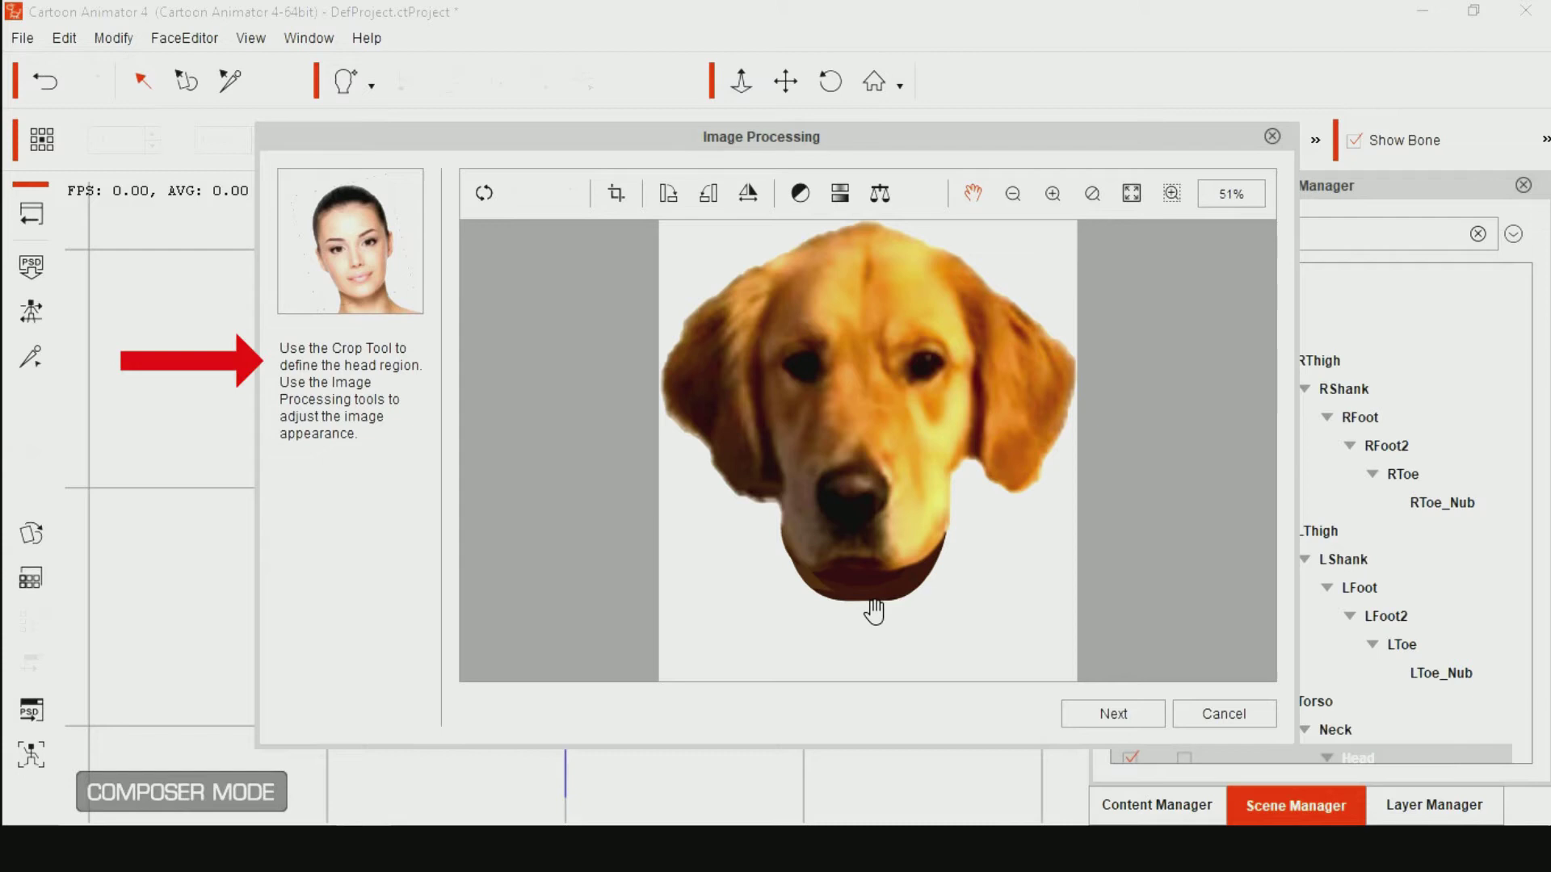
Accept the head image, then move anchor point 2 level with the other eye and points 3 and 4 down to the lower lip
{"action": "left_click", "coordinate": [1106, 715]}
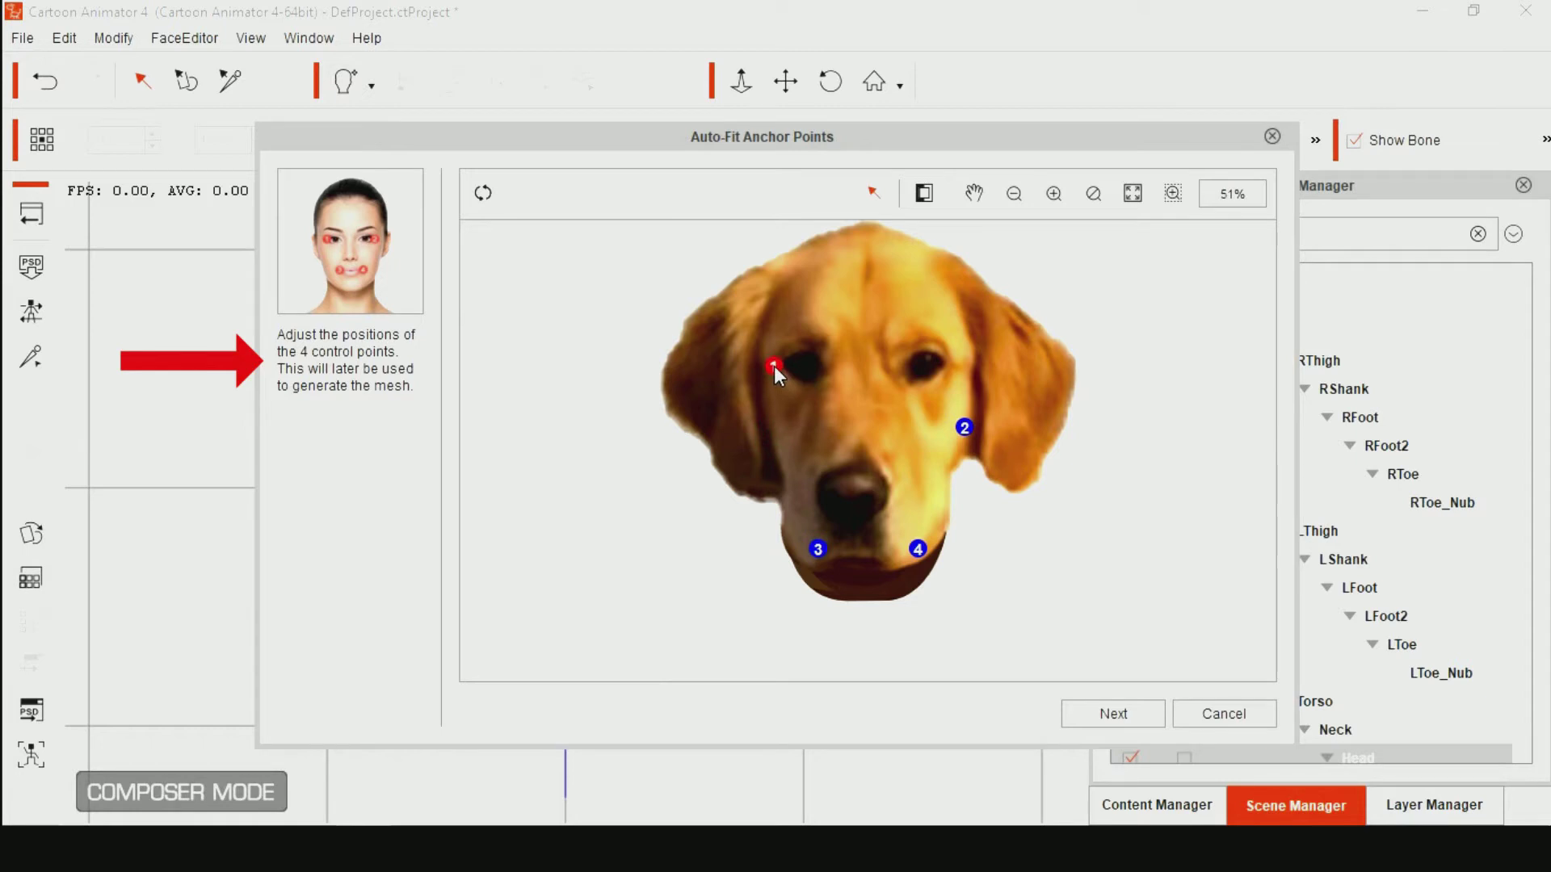
{"action": "left_click_drag", "start_coordinate": [964, 427], "coordinate": [957, 367]}
{"action": "left_click_drag", "start_coordinate": [811, 551], "coordinate": [824, 580]}
{"action": "left_click_drag", "start_coordinate": [920, 548], "coordinate": [909, 573]}
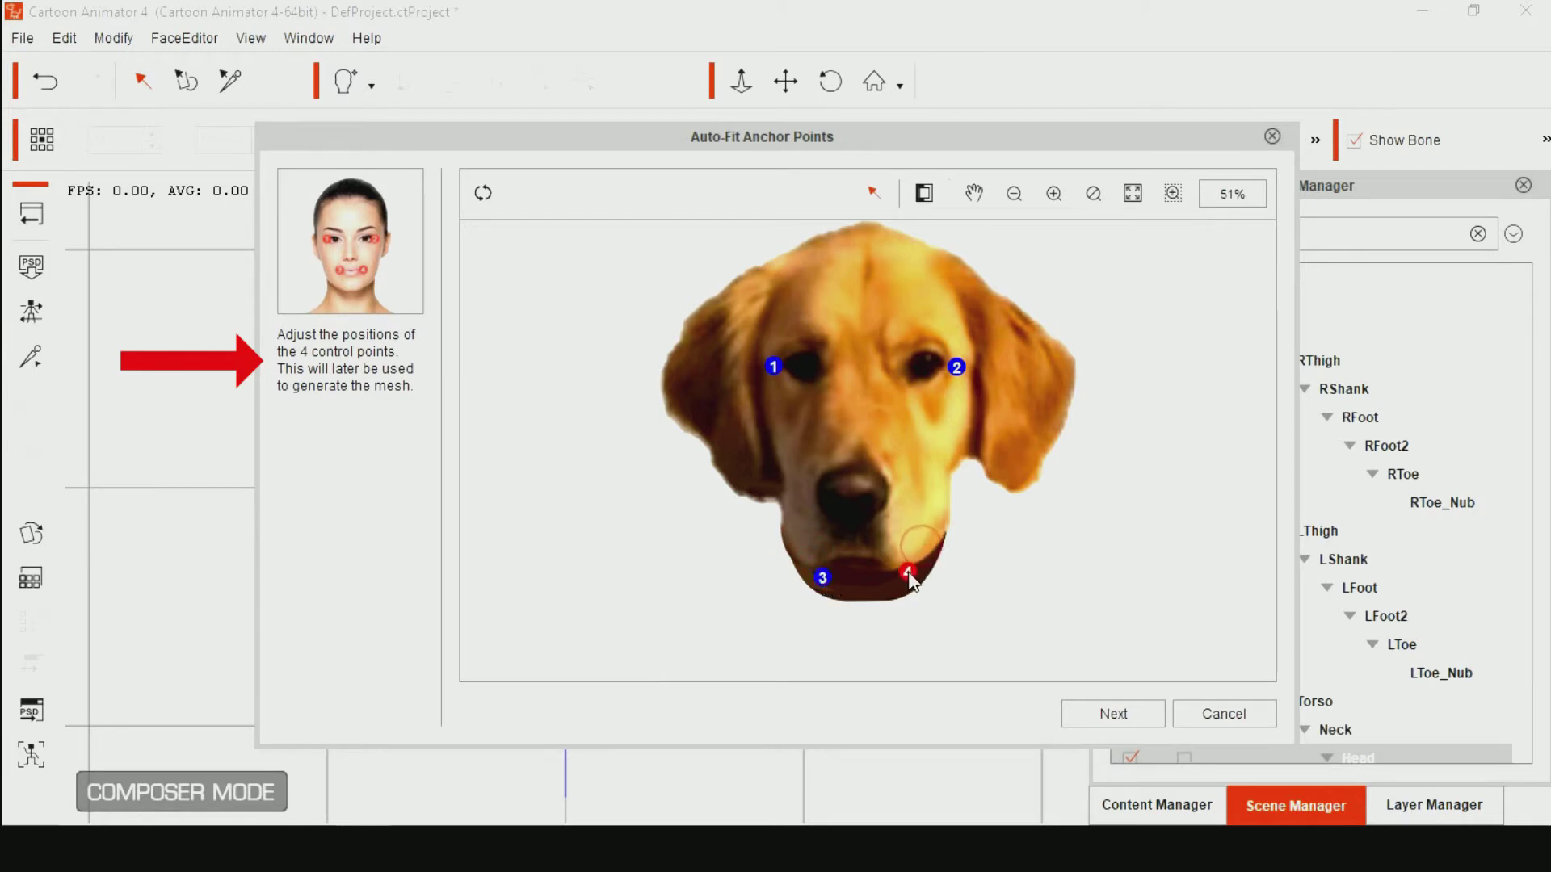
{"action": "left_click", "coordinate": [822, 578]}
In the Face Fitting Editor, fit the left eyebrow and both eye outlines onto the dog's eyes
{"action": "left_click", "coordinate": [1103, 714]}
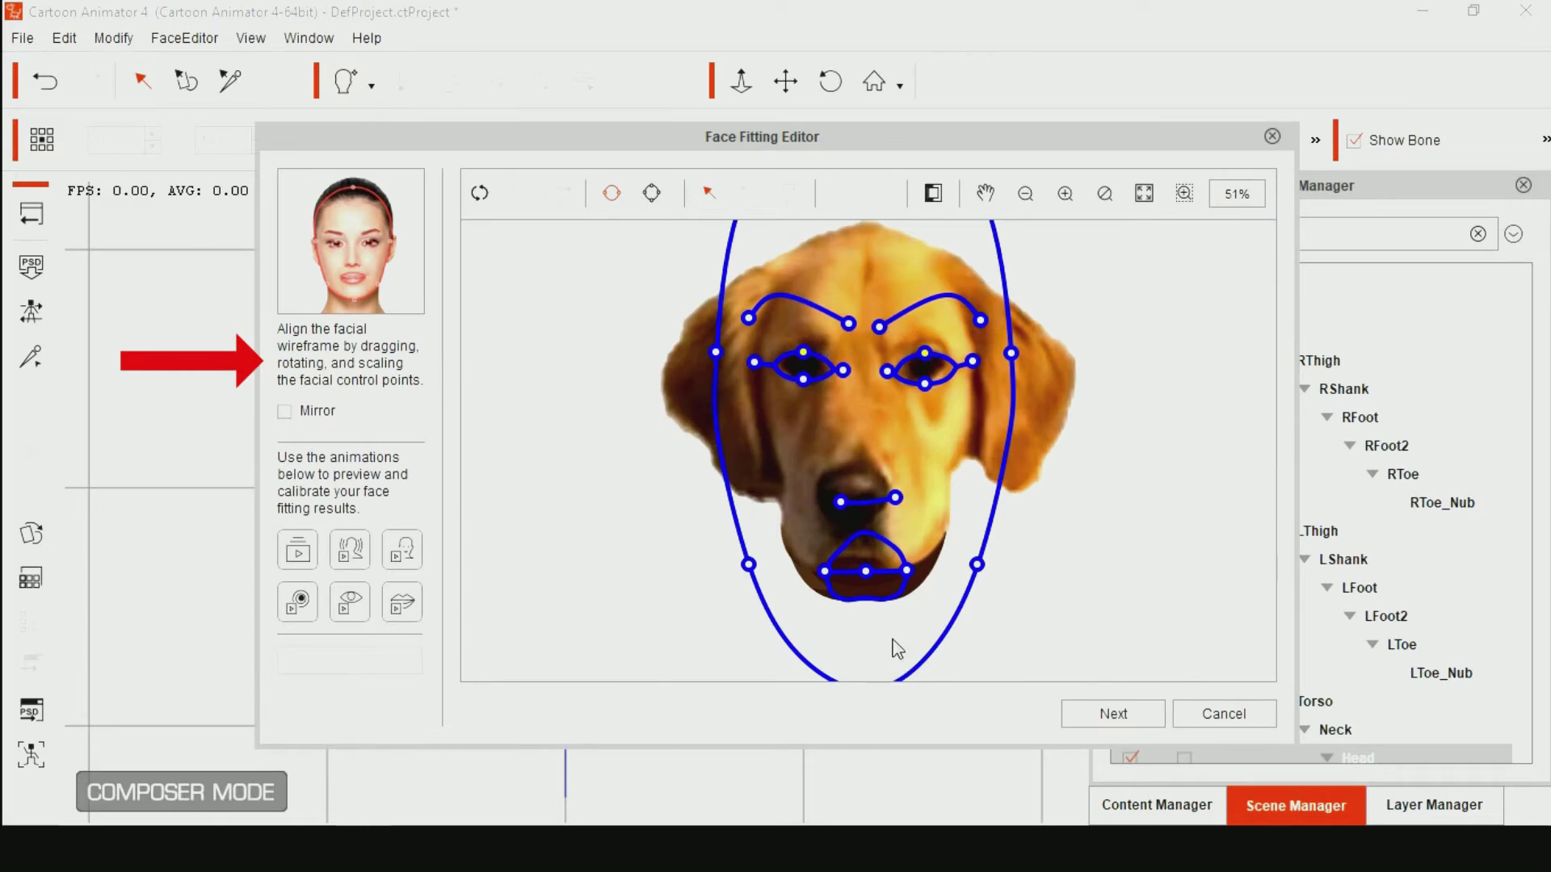
{"action": "scroll", "coordinate": [815, 288], "scroll_direction": "up", "scroll_amount": 2}
{"action": "left_click_drag", "start_coordinate": [694, 264], "coordinate": [710, 284]}
{"action": "left_click_drag", "start_coordinate": [824, 282], "coordinate": [802, 321]}
{"action": "left_click", "coordinate": [806, 327]}
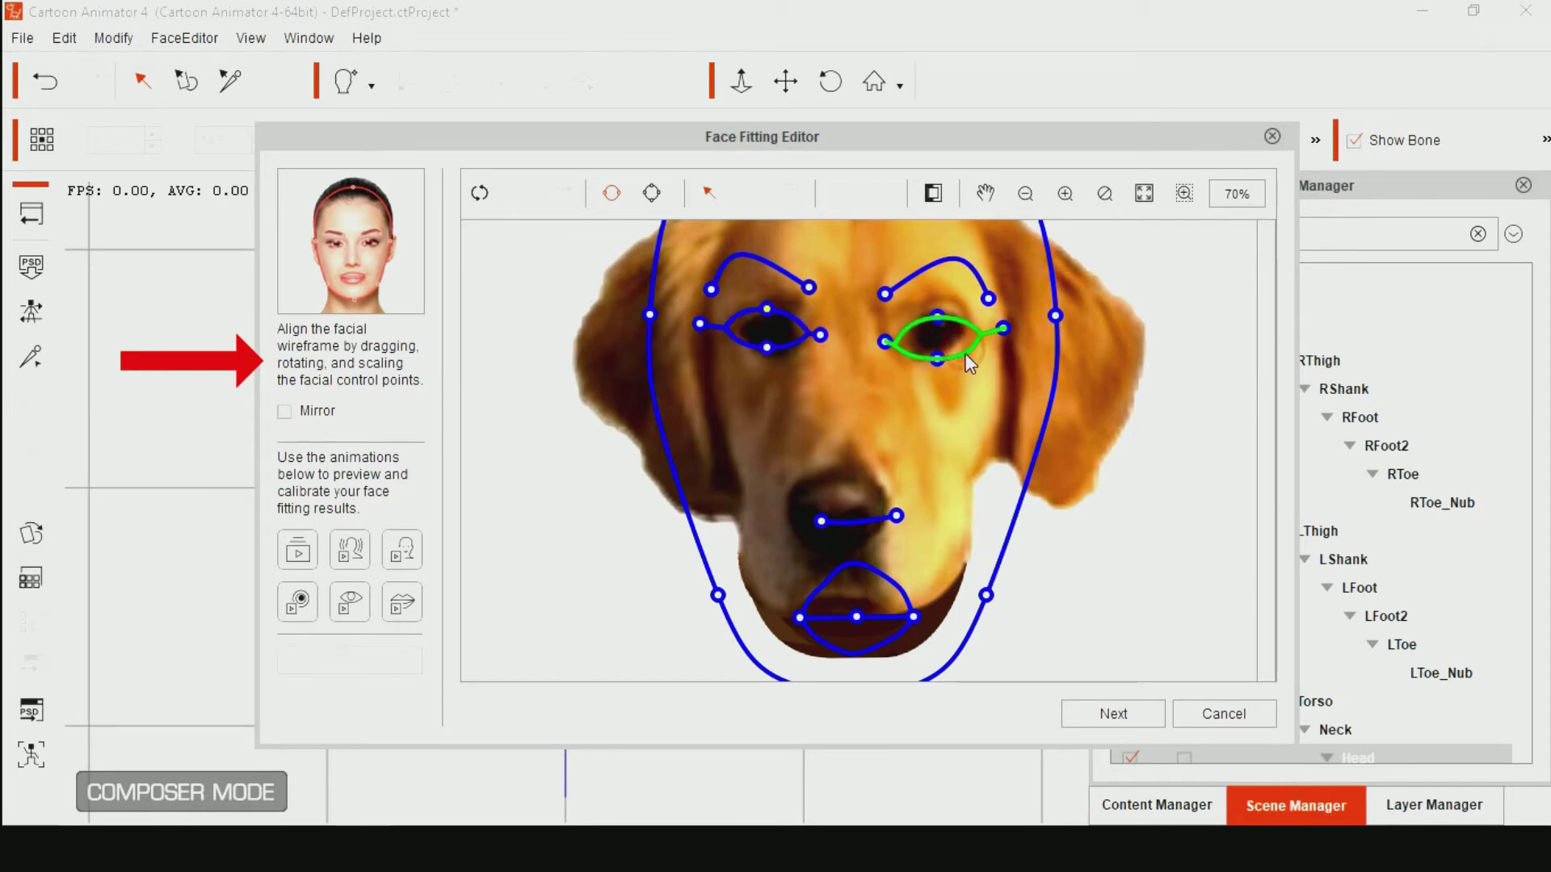
{"action": "left_click_drag", "start_coordinate": [965, 351], "coordinate": [963, 350]}
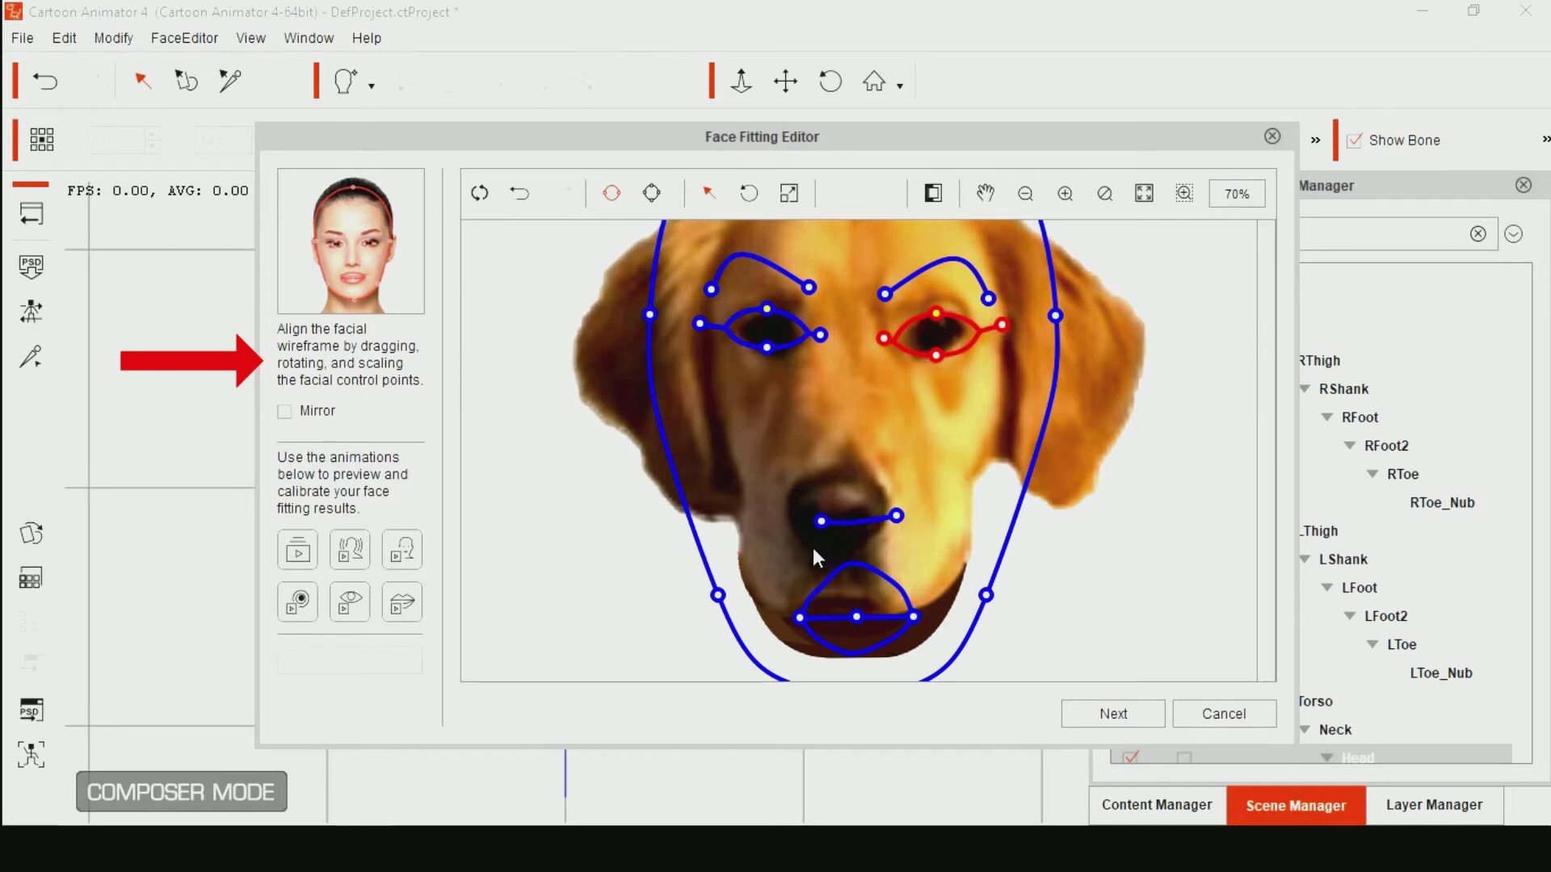
Lower the top point of the head outline
{"action": "scroll", "coordinate": [813, 548], "scroll_direction": "down", "scroll_amount": 3}
{"action": "left_click", "coordinate": [866, 260]}
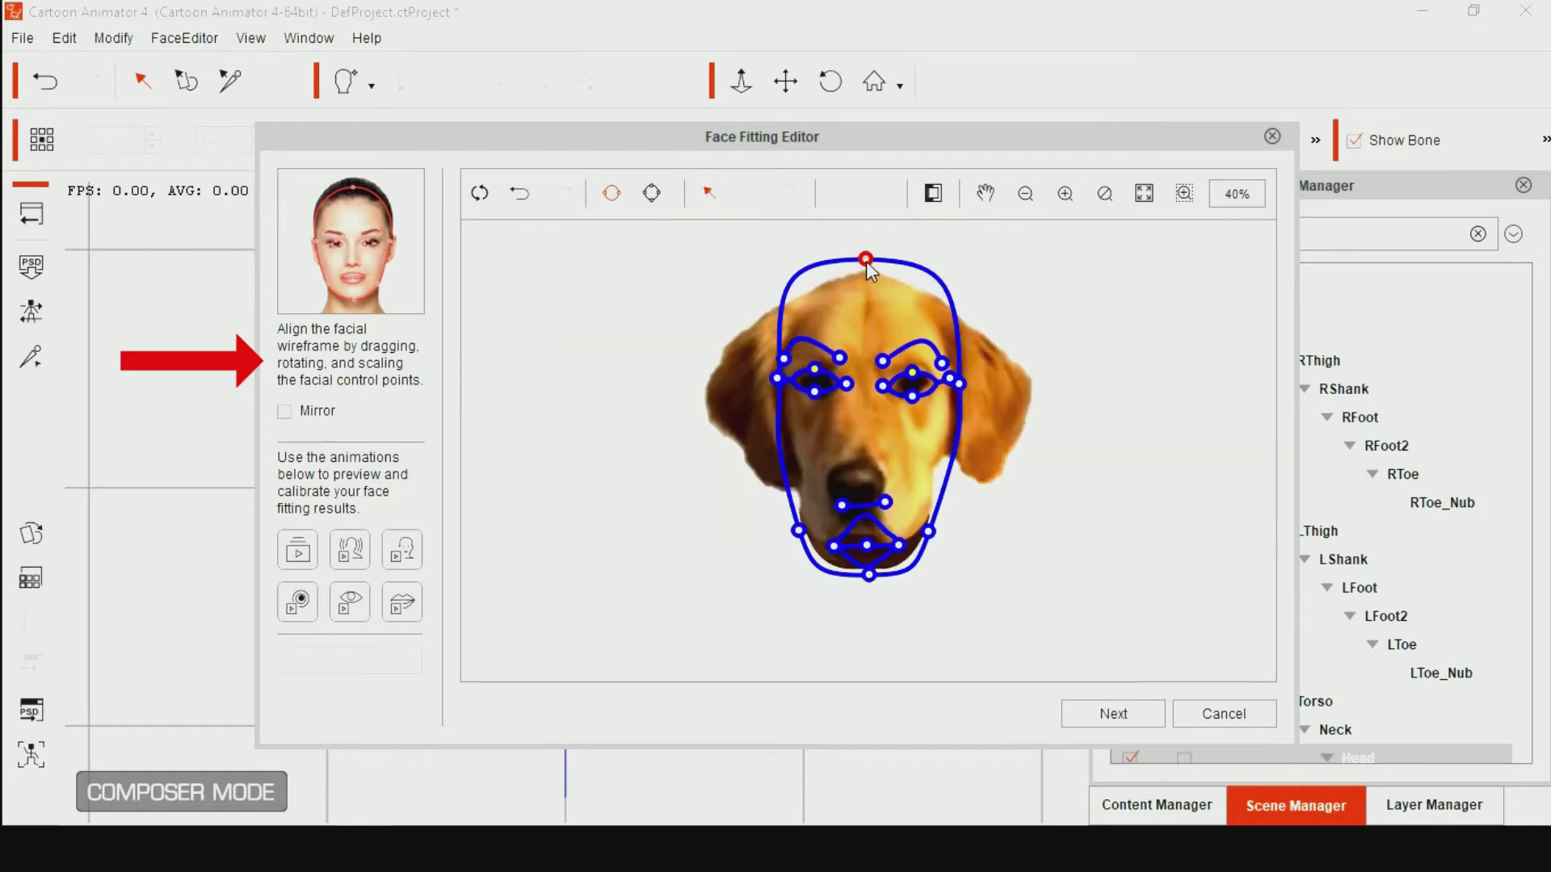
{"action": "left_click_drag", "start_coordinate": [866, 260], "coordinate": [867, 270]}
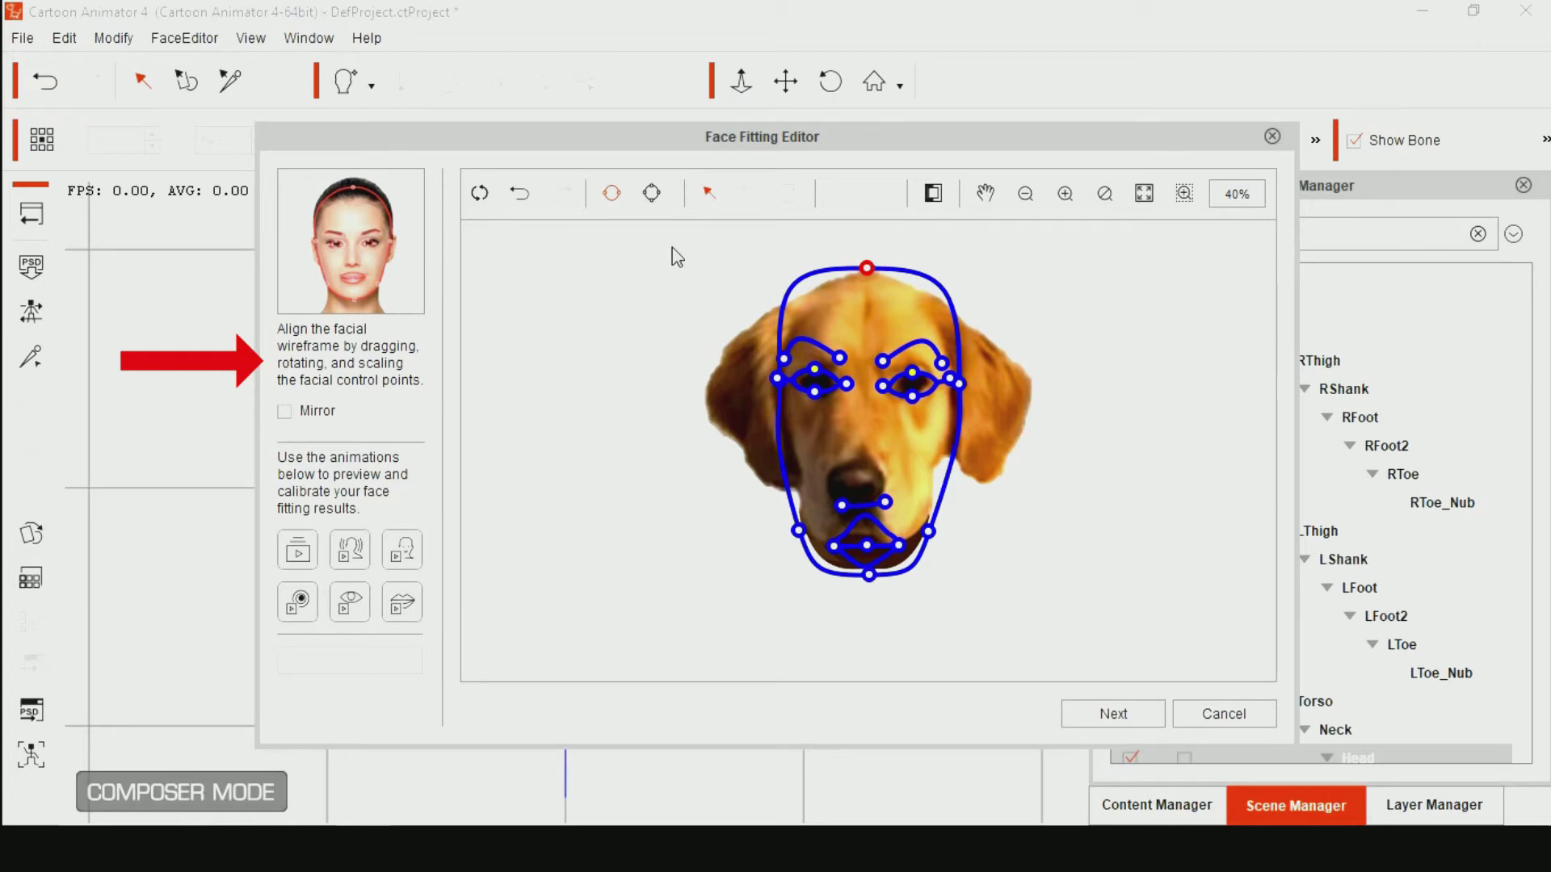
In Detail Facial Mode, drag the head top, temples, cheeks and jaw outward around the ears and jaw
{"action": "left_click", "coordinate": [652, 195]}
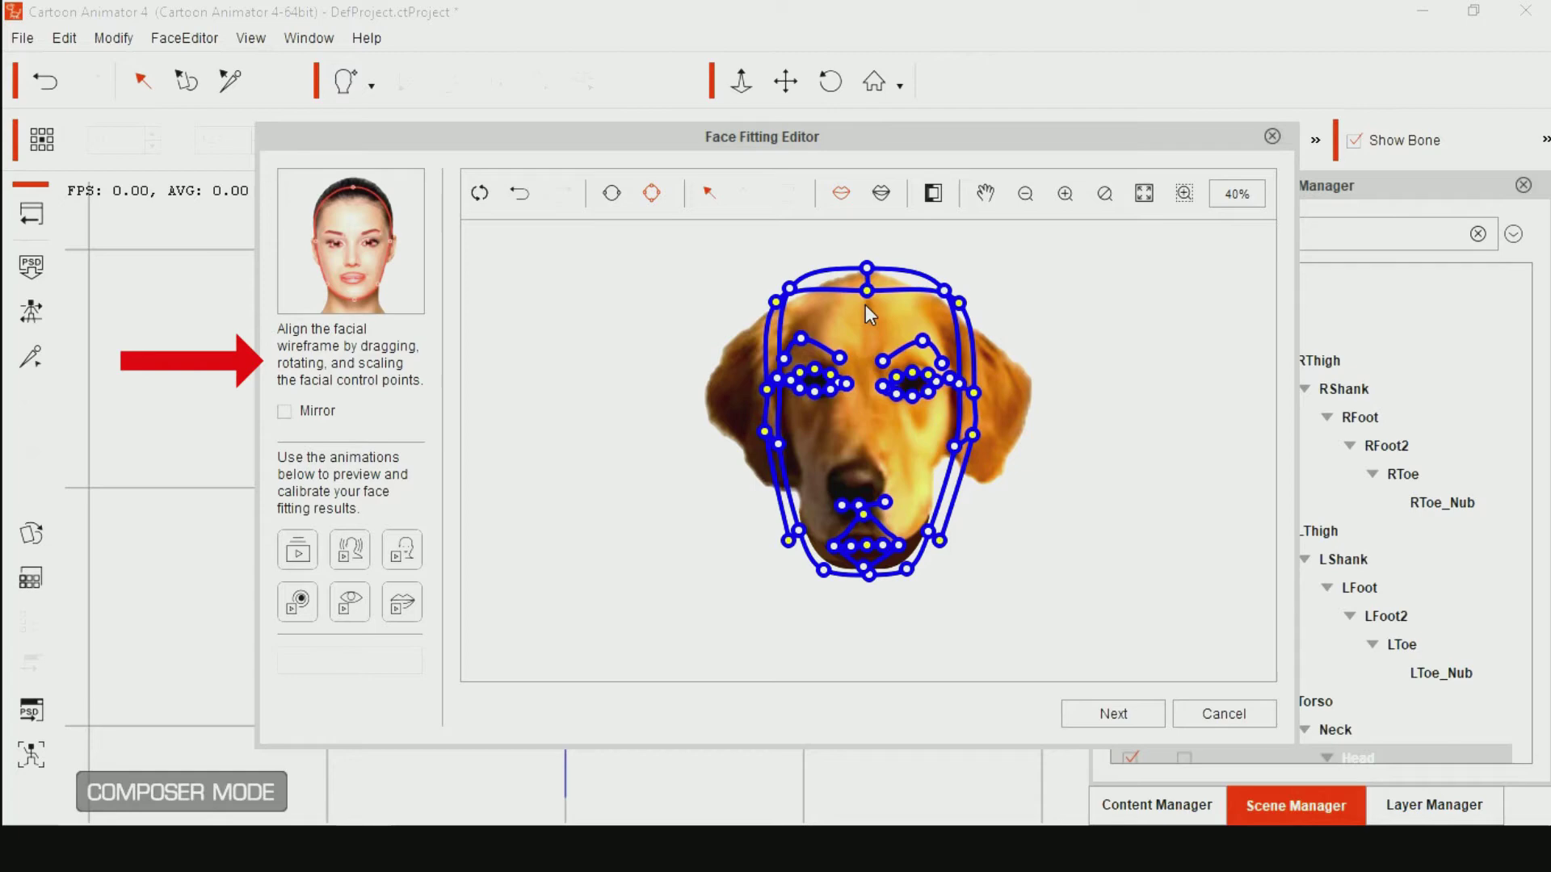
{"action": "left_click_drag", "start_coordinate": [867, 269], "coordinate": [872, 248]}
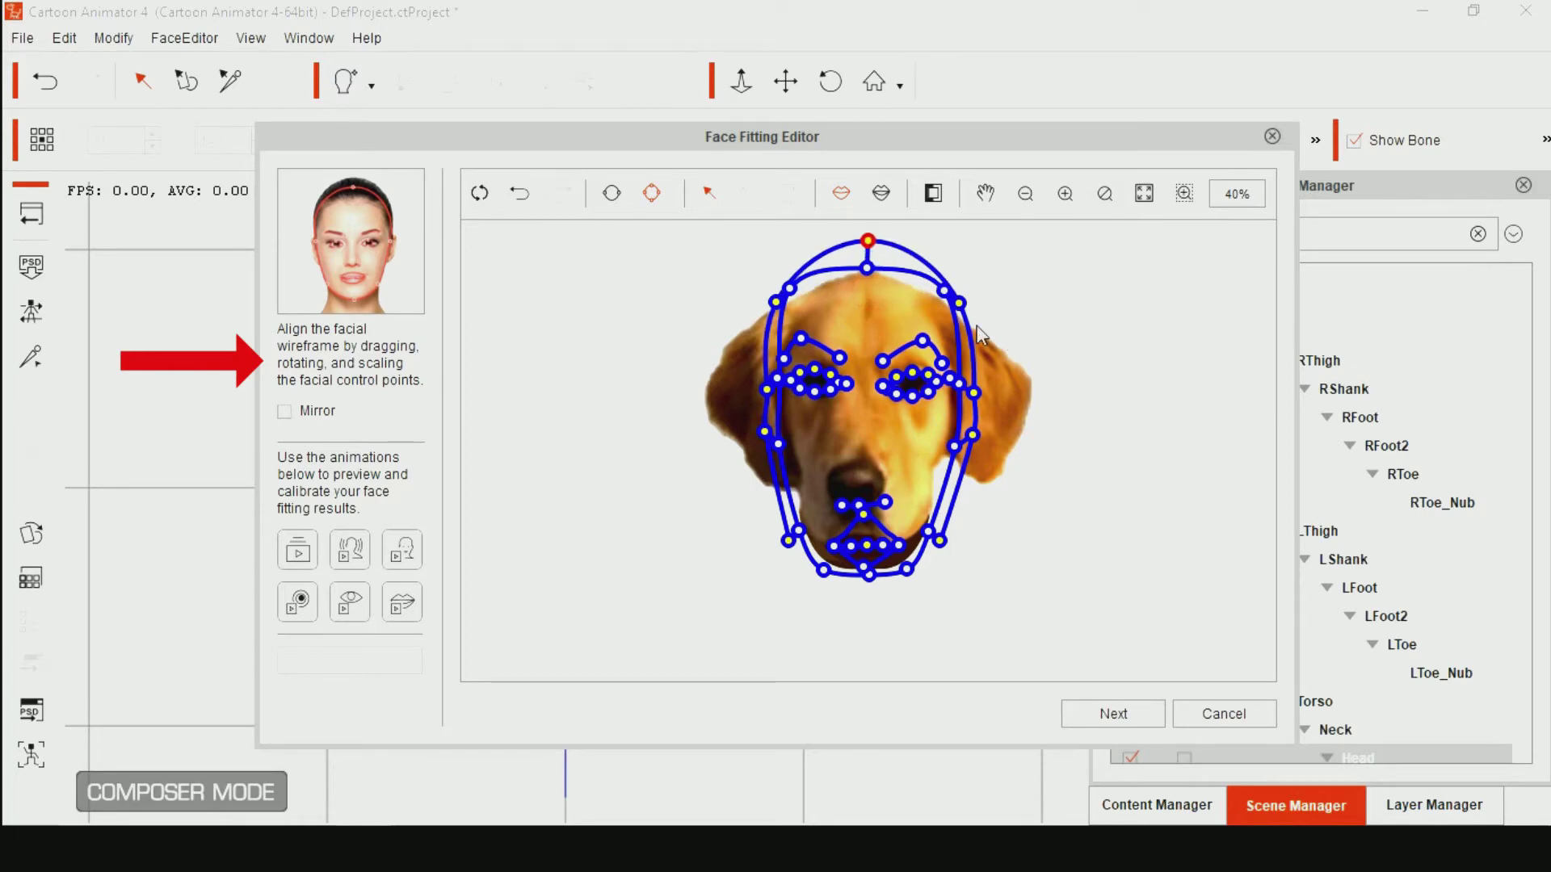
{"action": "left_click_drag", "start_coordinate": [959, 303], "coordinate": [1013, 311]}
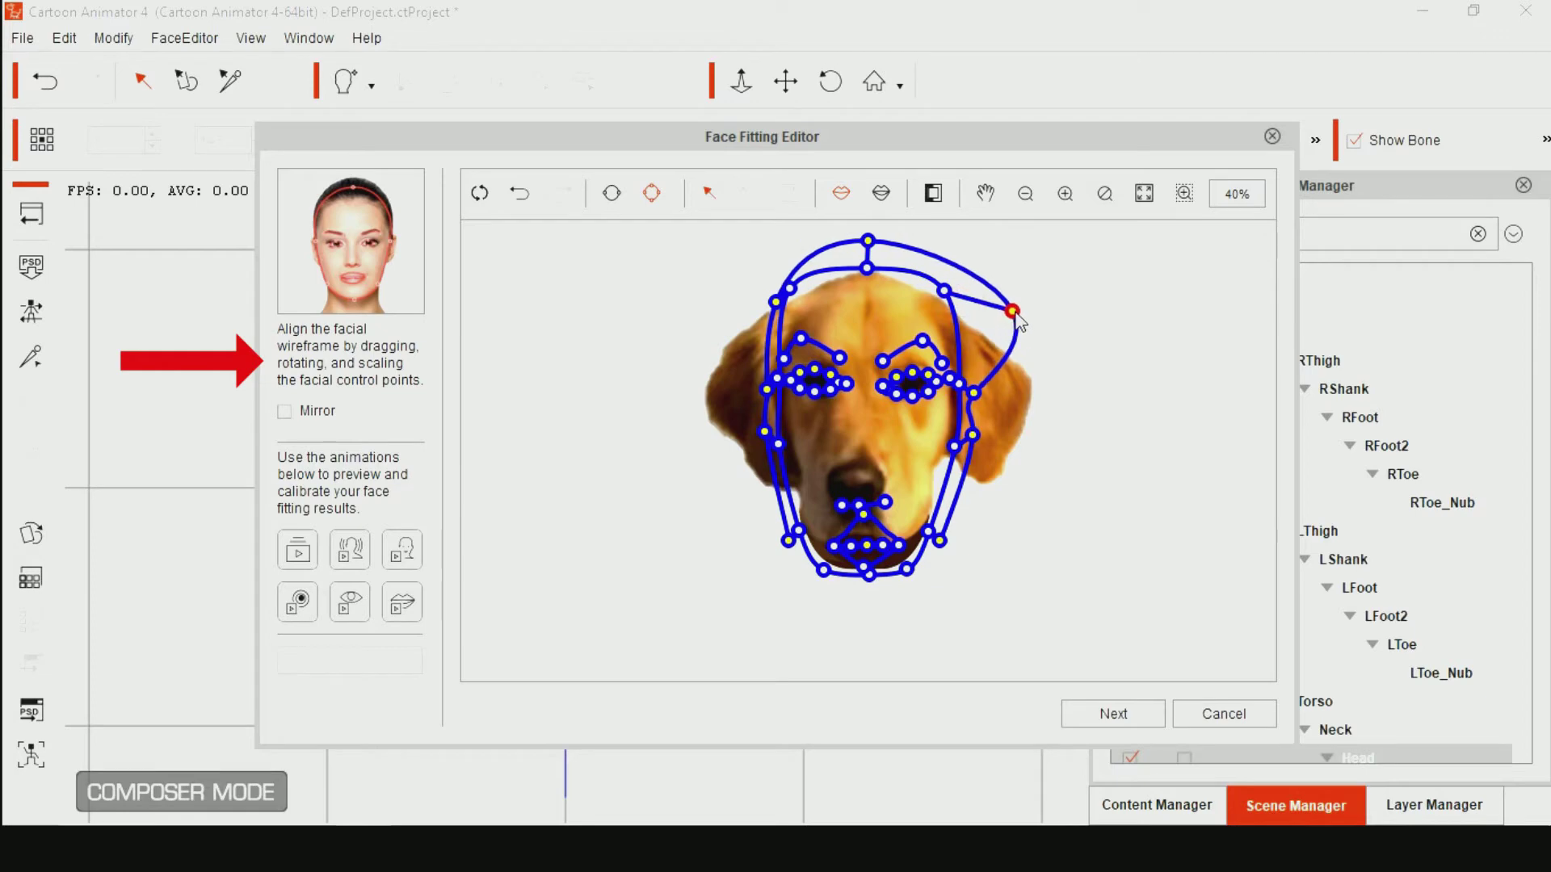
{"action": "left_click_drag", "start_coordinate": [777, 300], "coordinate": [711, 309]}
{"action": "left_click_drag", "start_coordinate": [766, 390], "coordinate": [707, 421]}
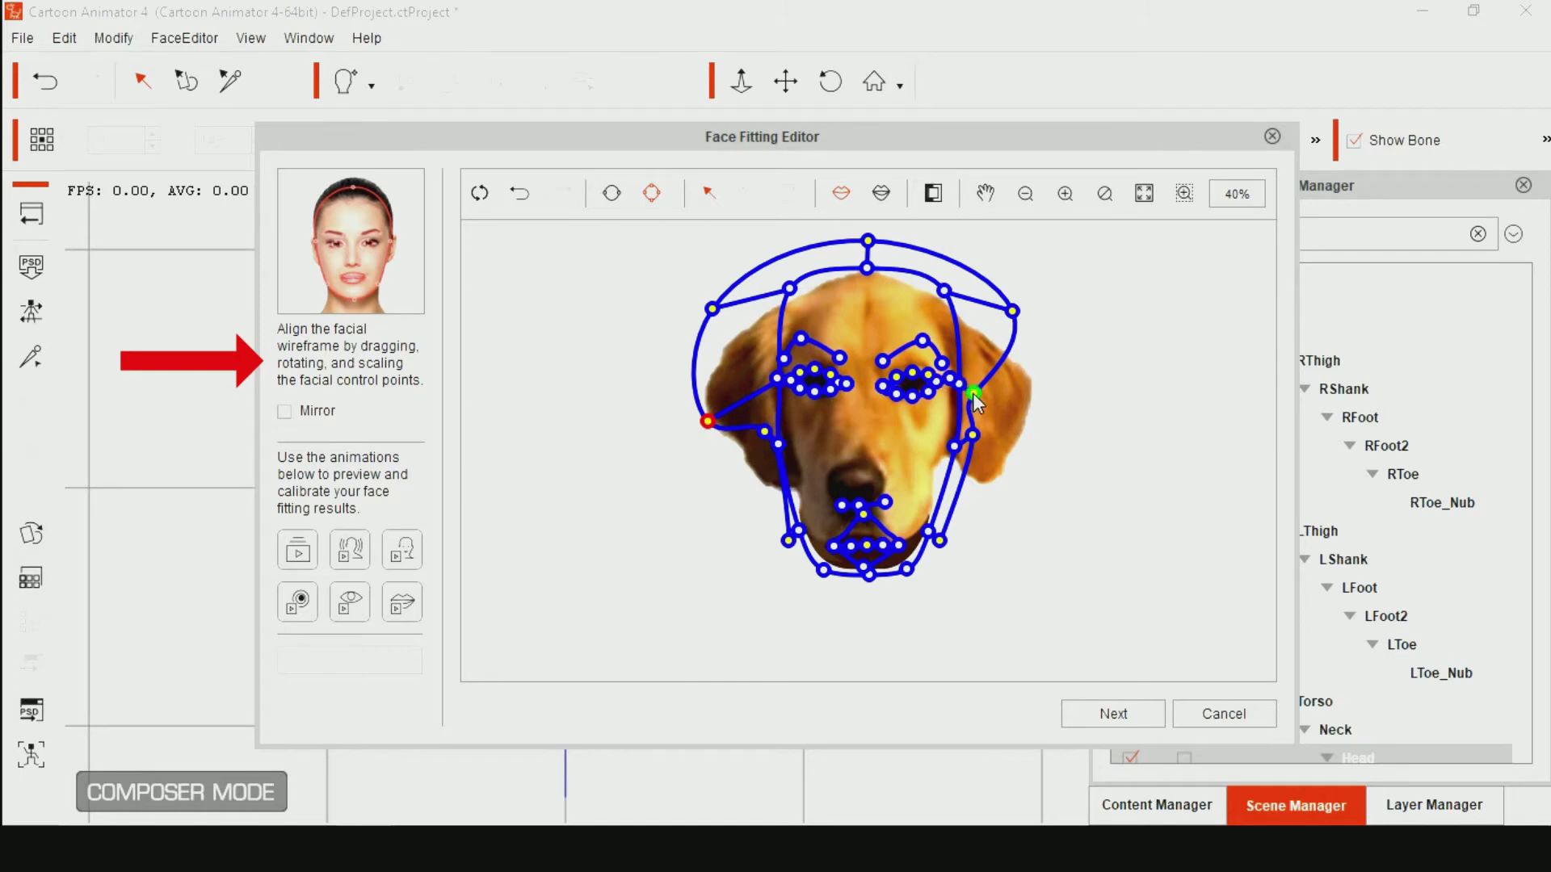
{"action": "left_click_drag", "start_coordinate": [972, 392], "coordinate": [1002, 494]}
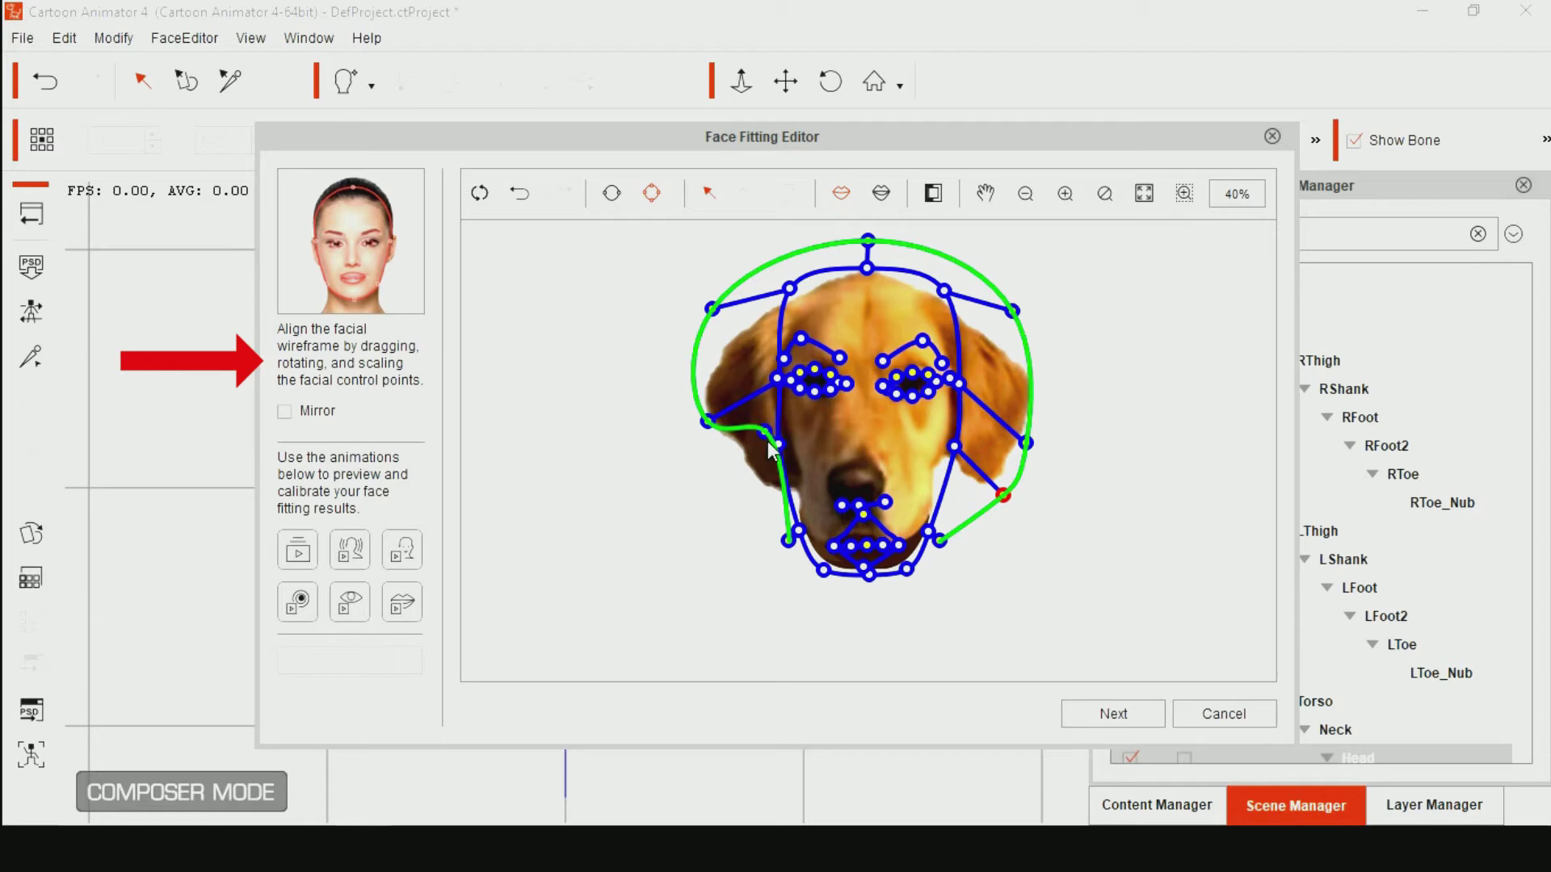
{"action": "left_click_drag", "start_coordinate": [764, 432], "coordinate": [736, 486]}
{"action": "scroll", "coordinate": [737, 492], "scroll_direction": "up", "scroll_amount": 3}
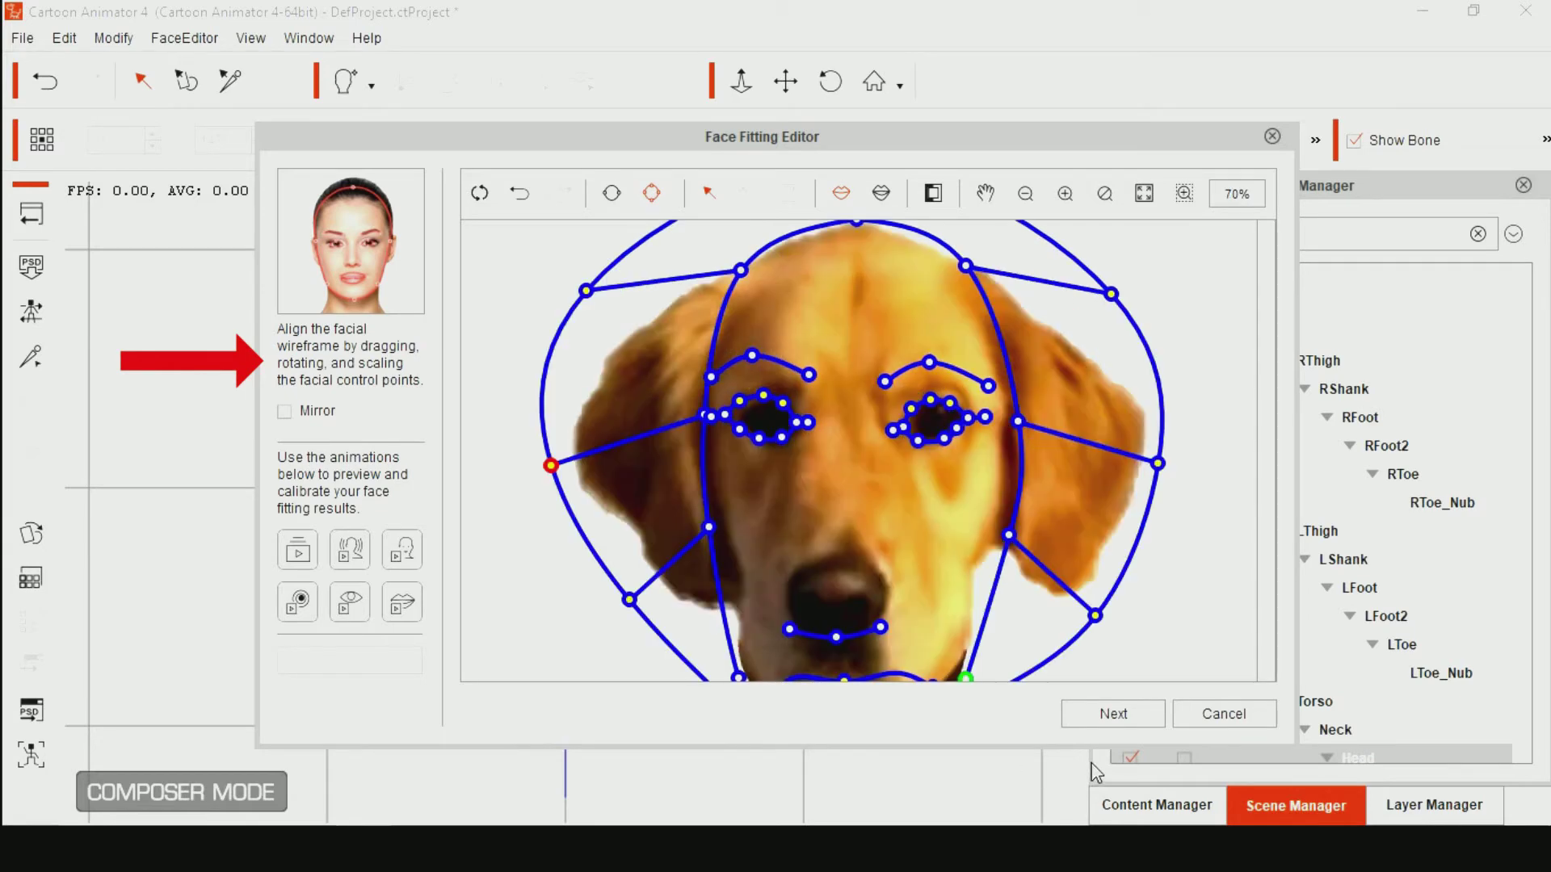
{"action": "left_click", "coordinate": [1121, 714]}
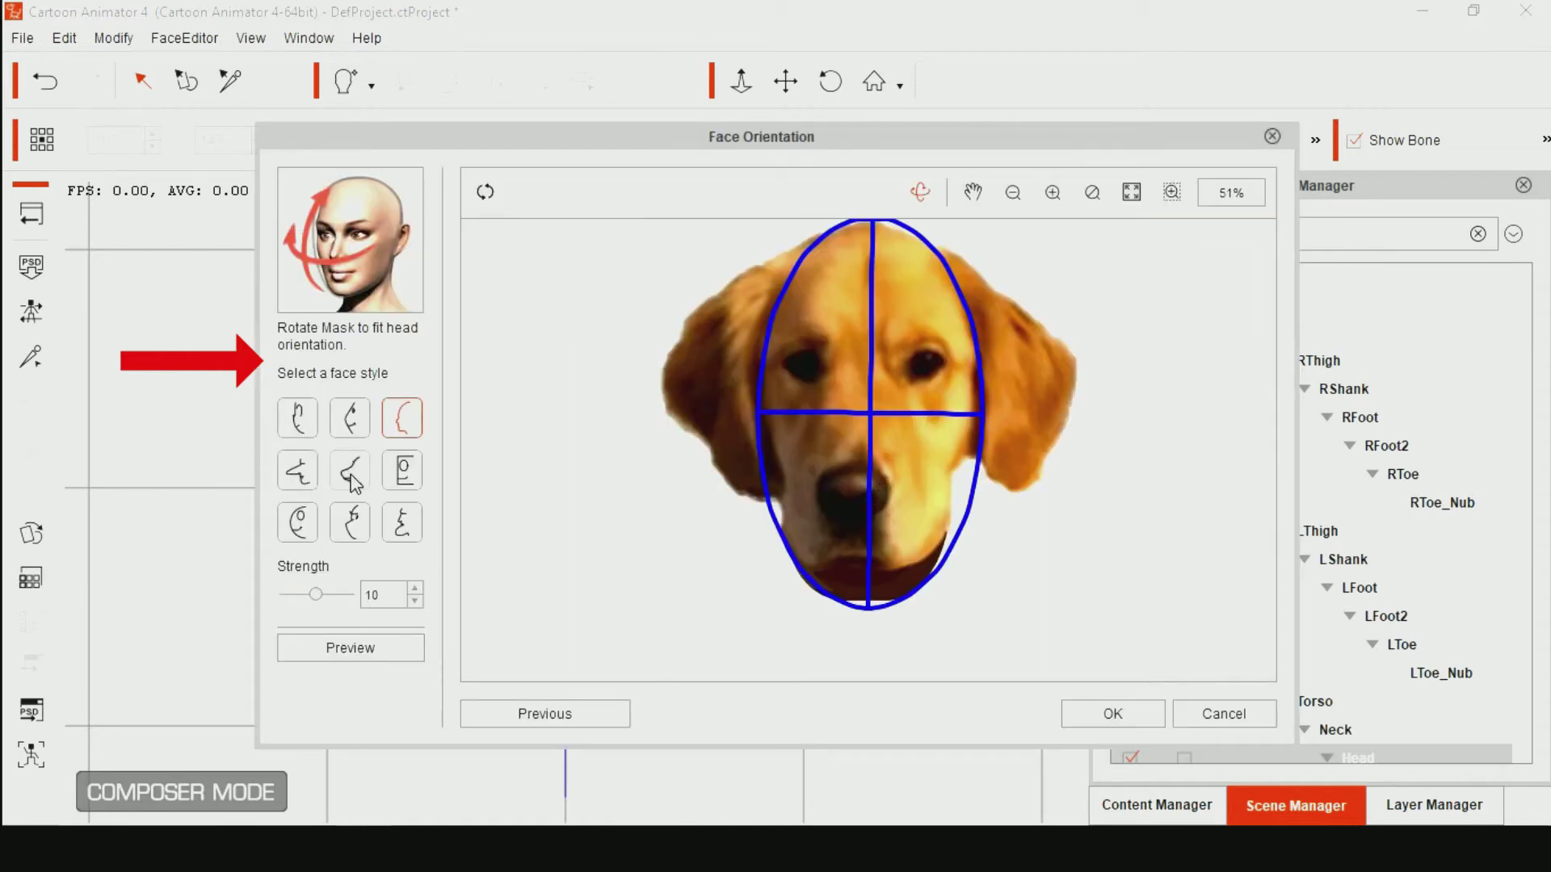
Choose the middle face style at Strength 5, rotate the mask slightly, and apply the head
{"action": "left_click", "coordinate": [352, 483]}
{"action": "double_click", "coordinate": [387, 595]}
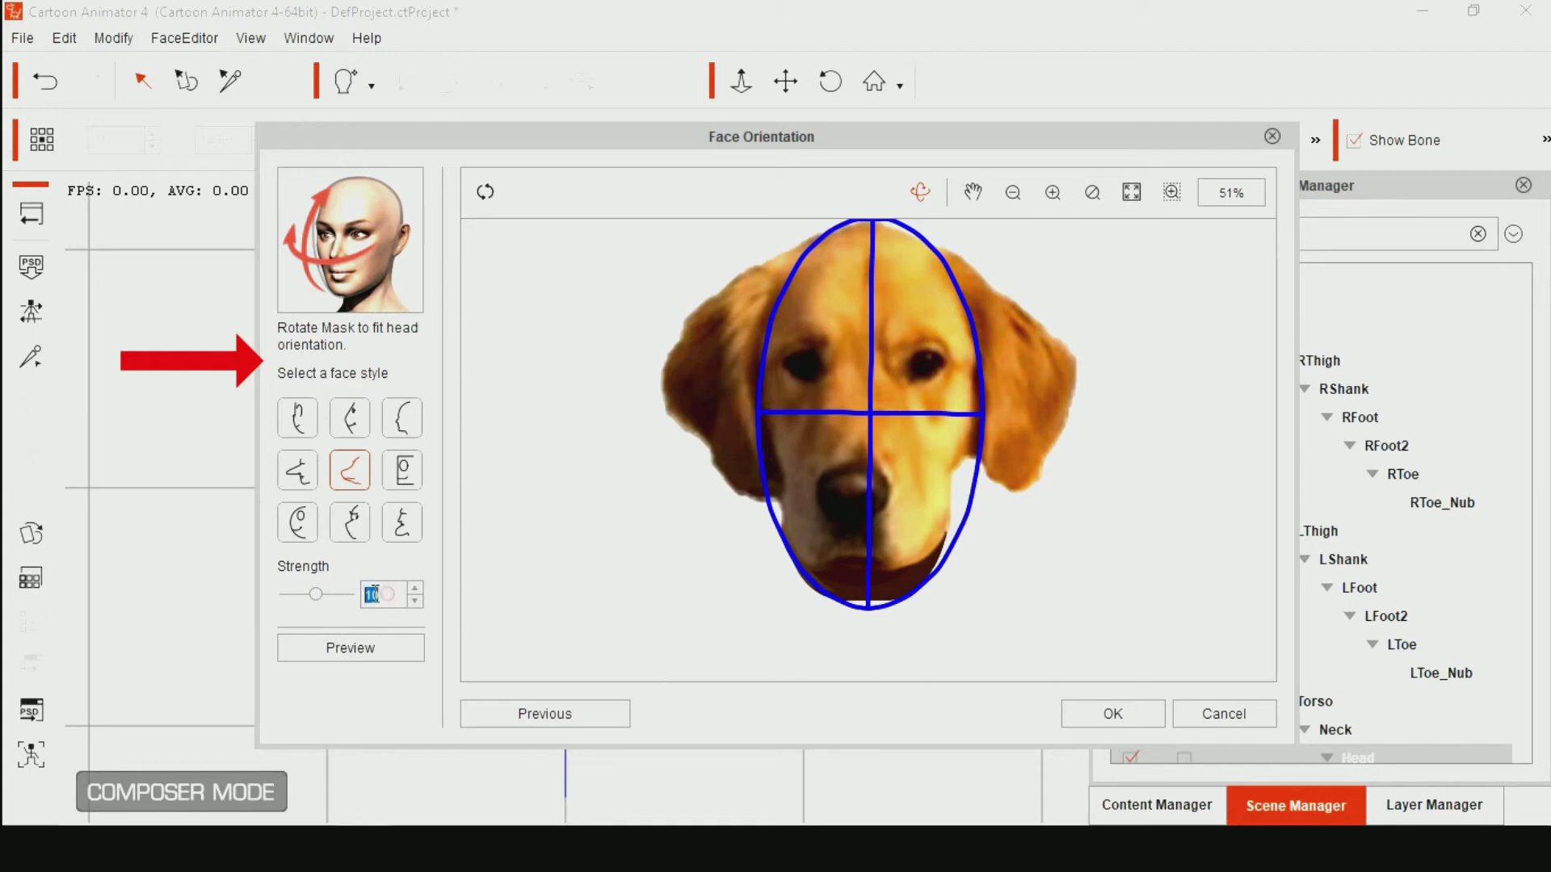
{"action": "left_click", "coordinate": [301, 598]}
{"action": "mouse_move", "coordinate": [869, 269]}
{"action": "left_mouse_down"}
{"action": "mouse_move", "coordinate": [832, 283]}
{"action": "mouse_move", "coordinate": [859, 285]}
{"action": "left_mouse_up"}
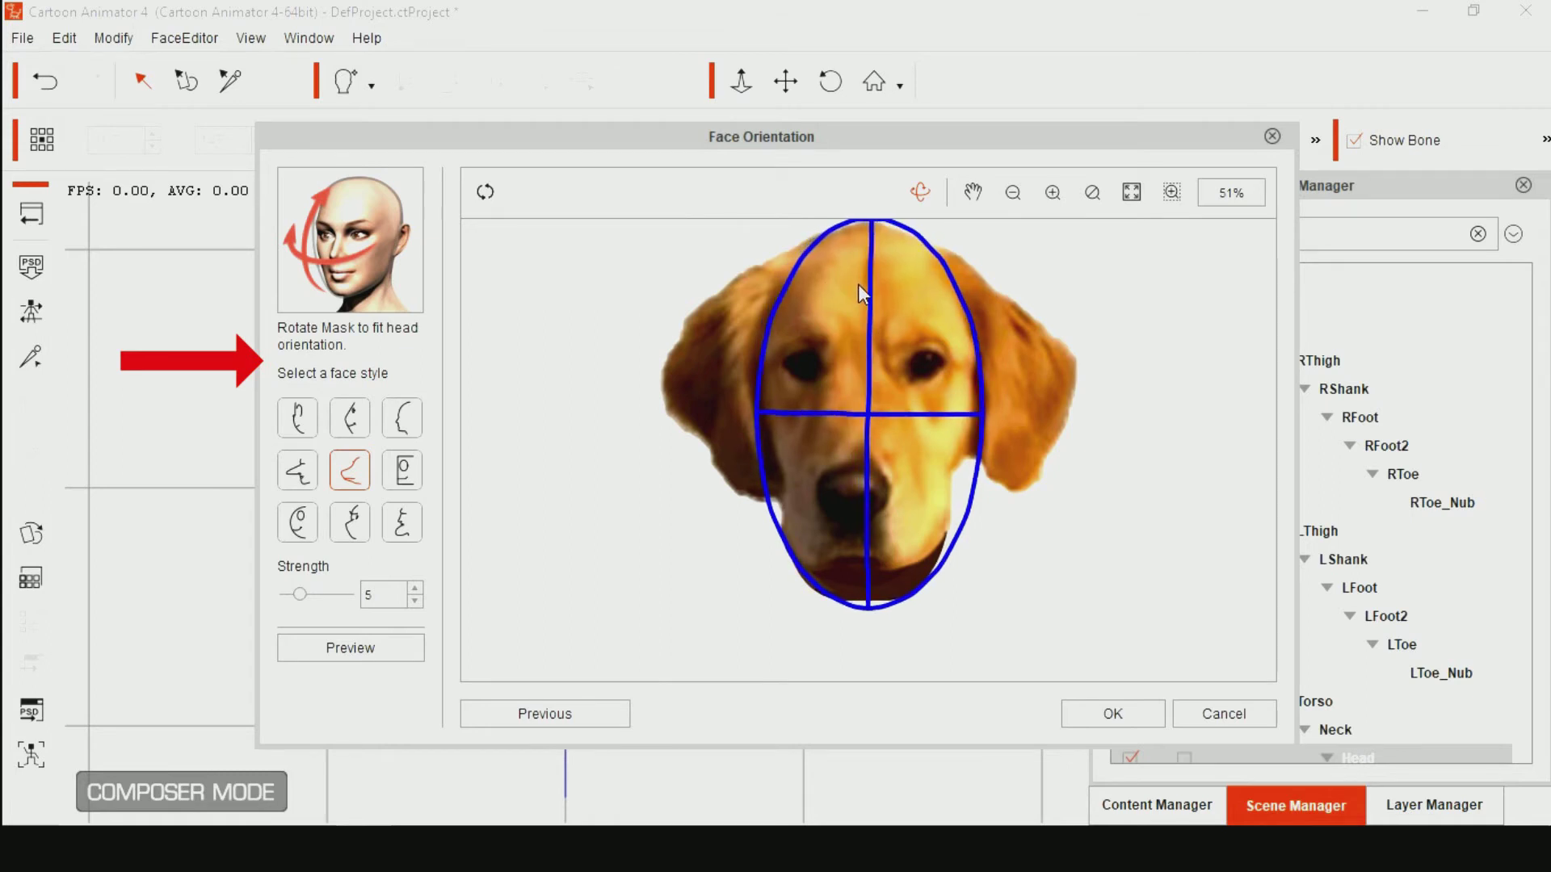
{"action": "left_click", "coordinate": [1131, 715]}
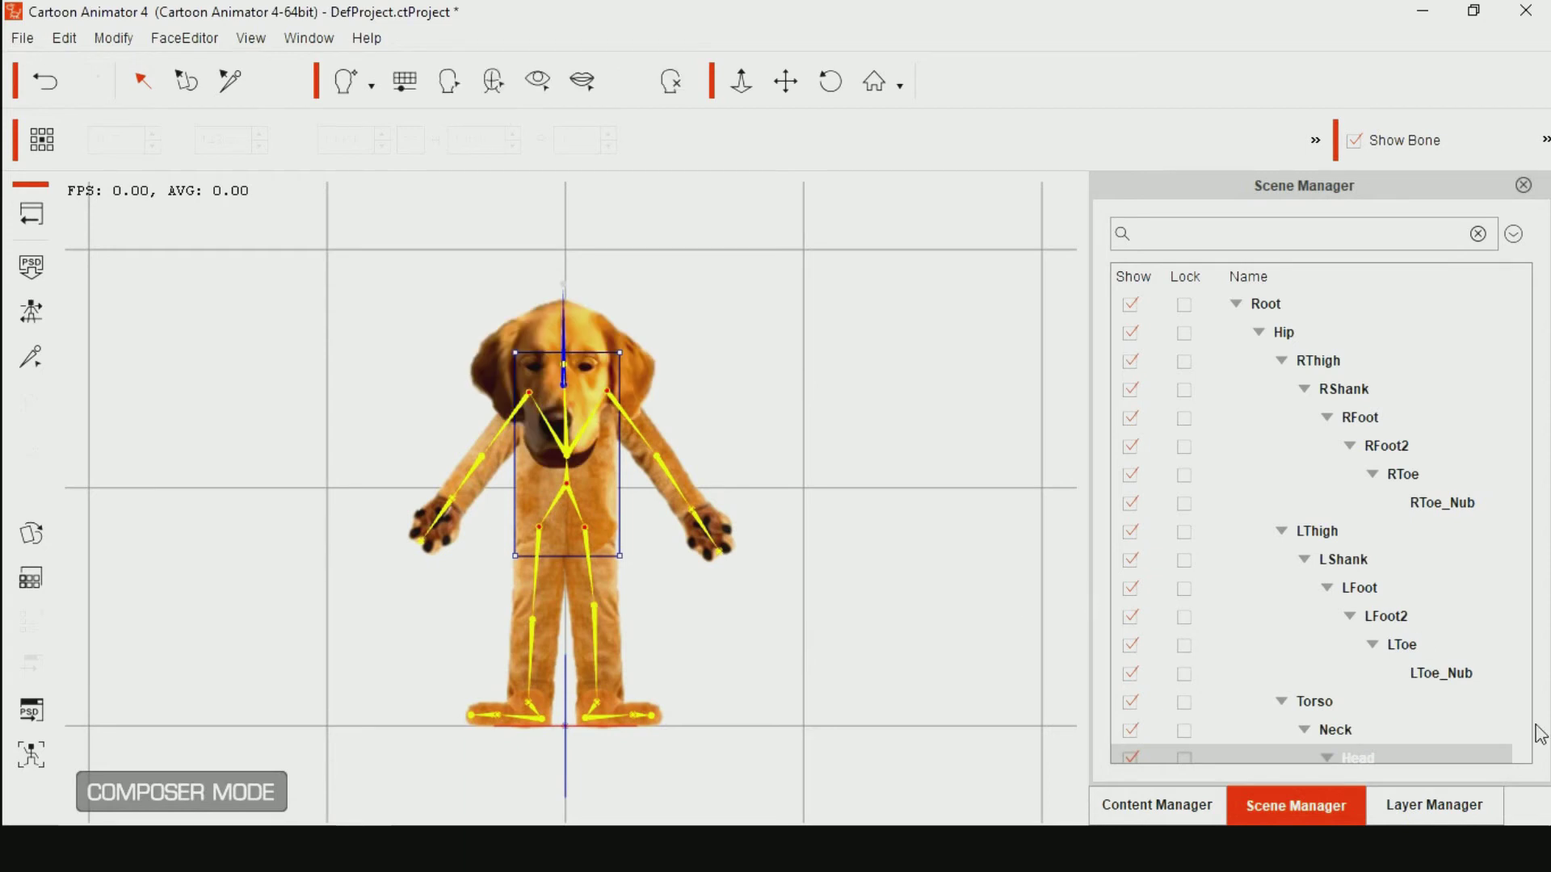
Select the Face layer, scale the dog head to 78.9%, and seat it on the neck
{"action": "left_click", "coordinate": [1447, 817]}
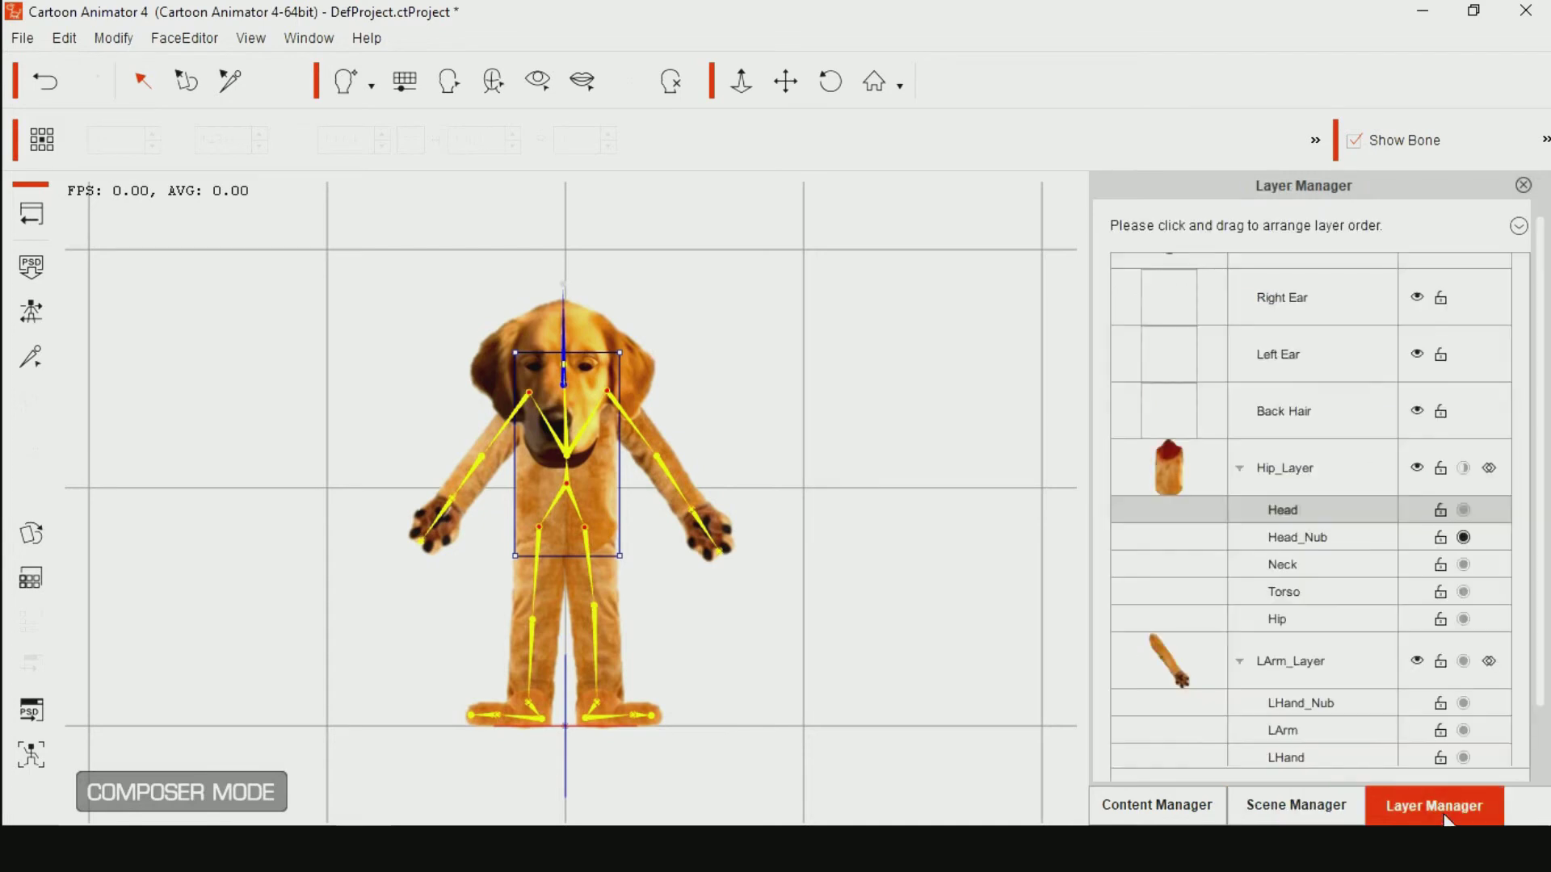
{"action": "left_click_drag", "start_coordinate": [1520, 502], "coordinate": [1515, 319]}
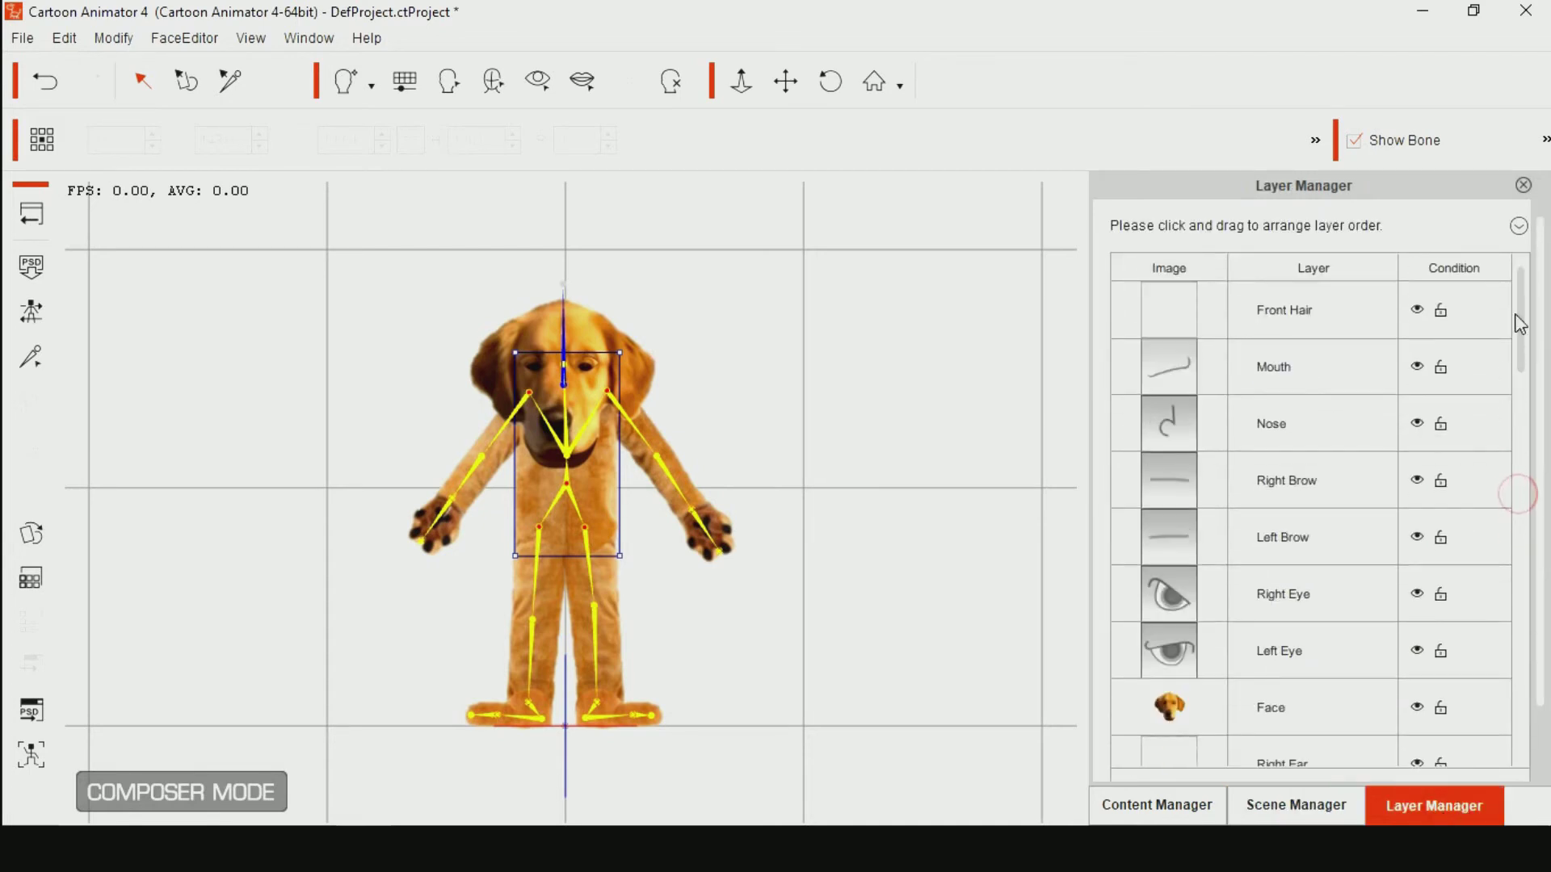
{"action": "left_click", "coordinate": [1281, 717]}
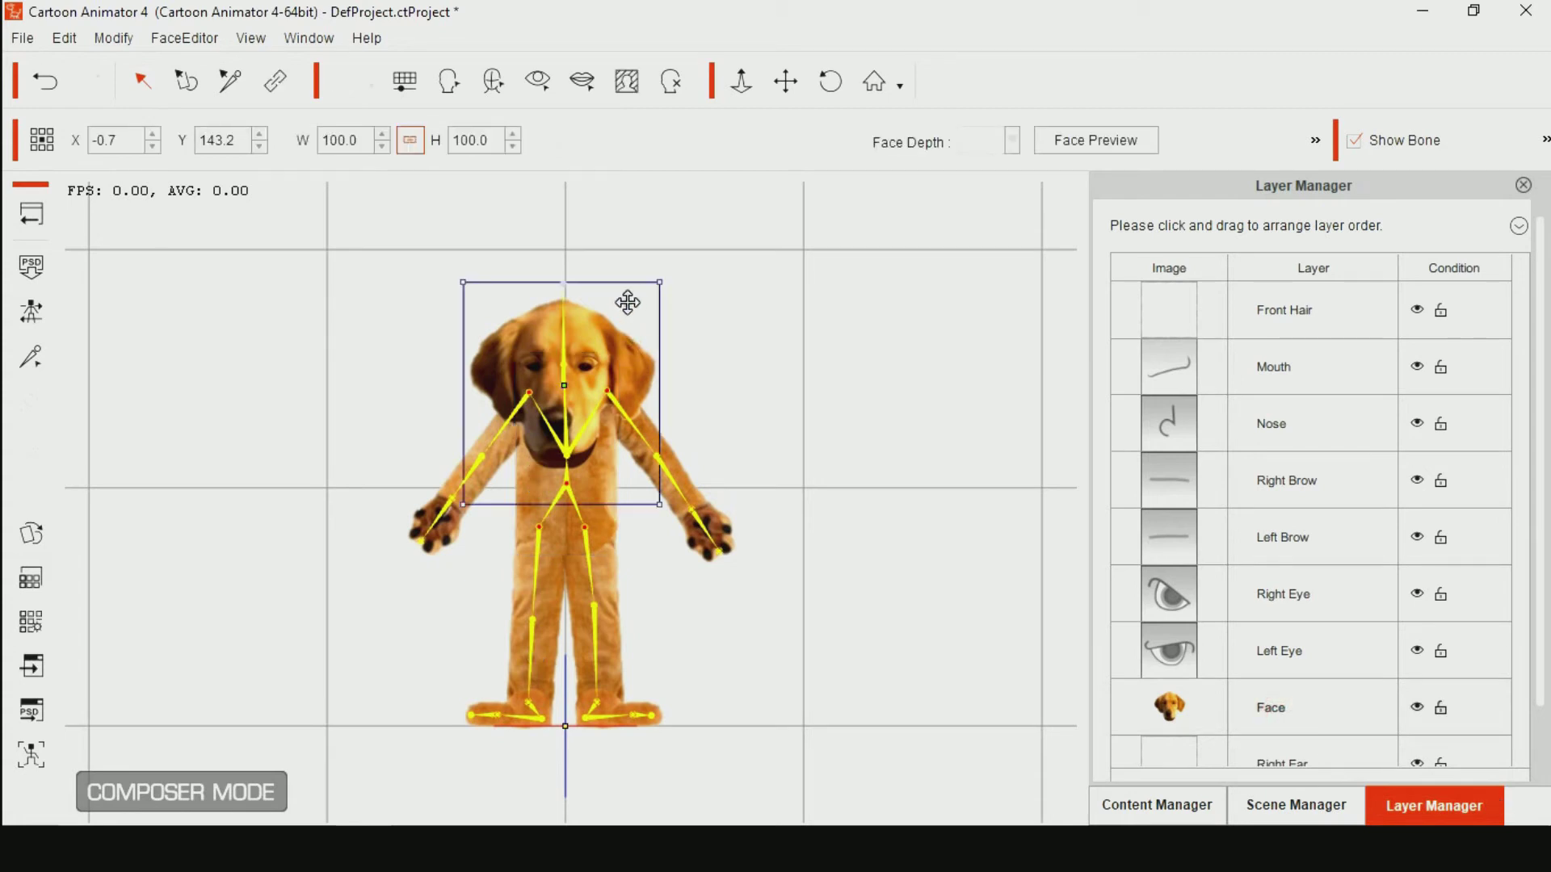
{"action": "left_click_drag", "start_coordinate": [610, 275], "coordinate": [635, 235]}
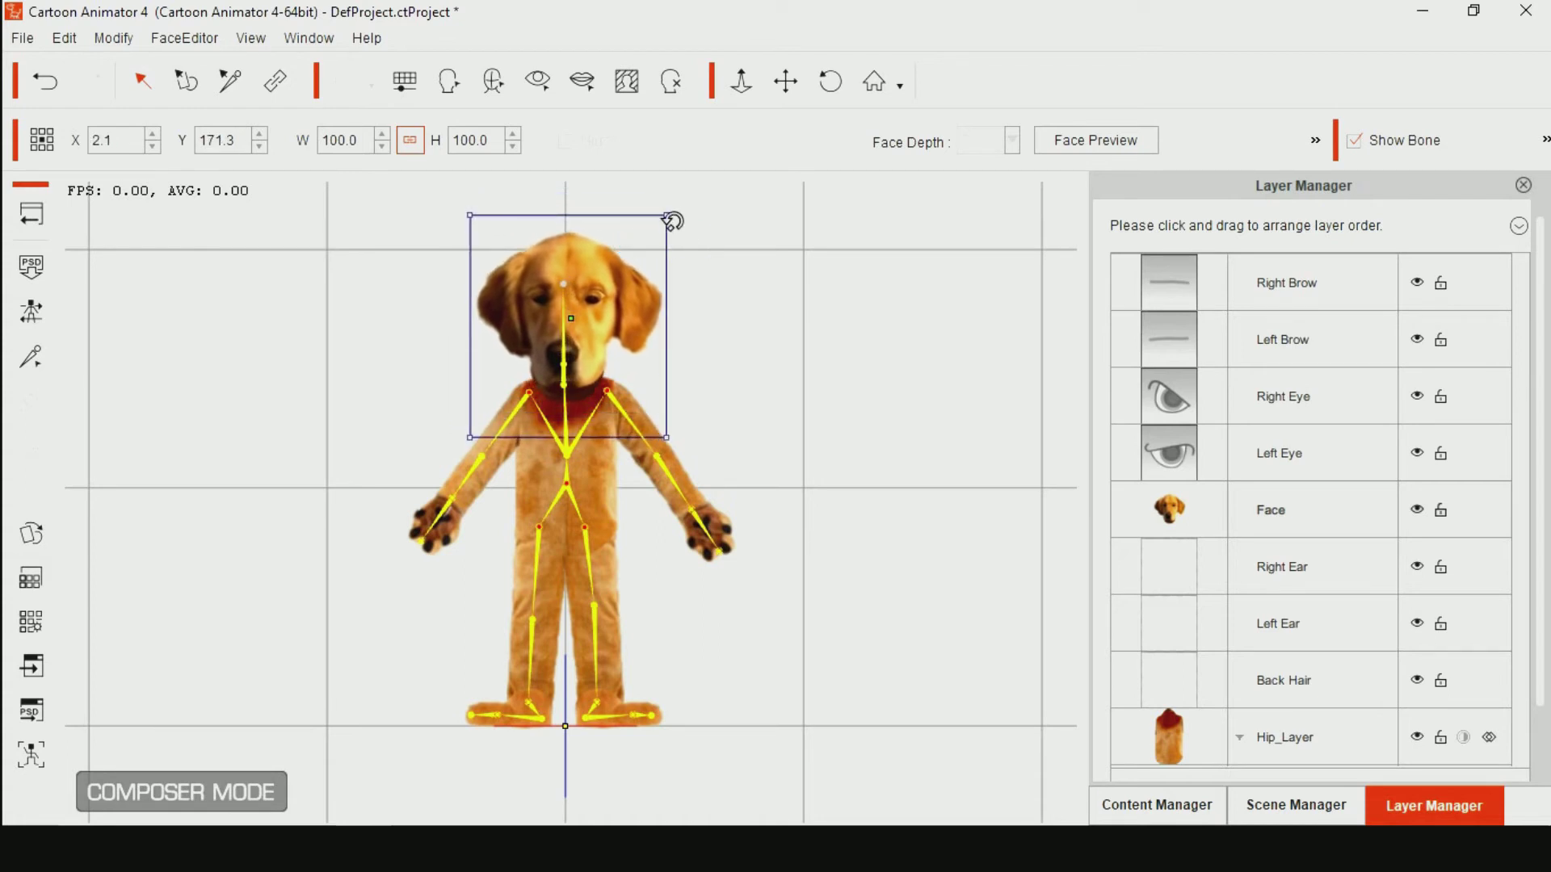
{"action": "left_click_drag", "start_coordinate": [661, 218], "coordinate": [646, 238]}
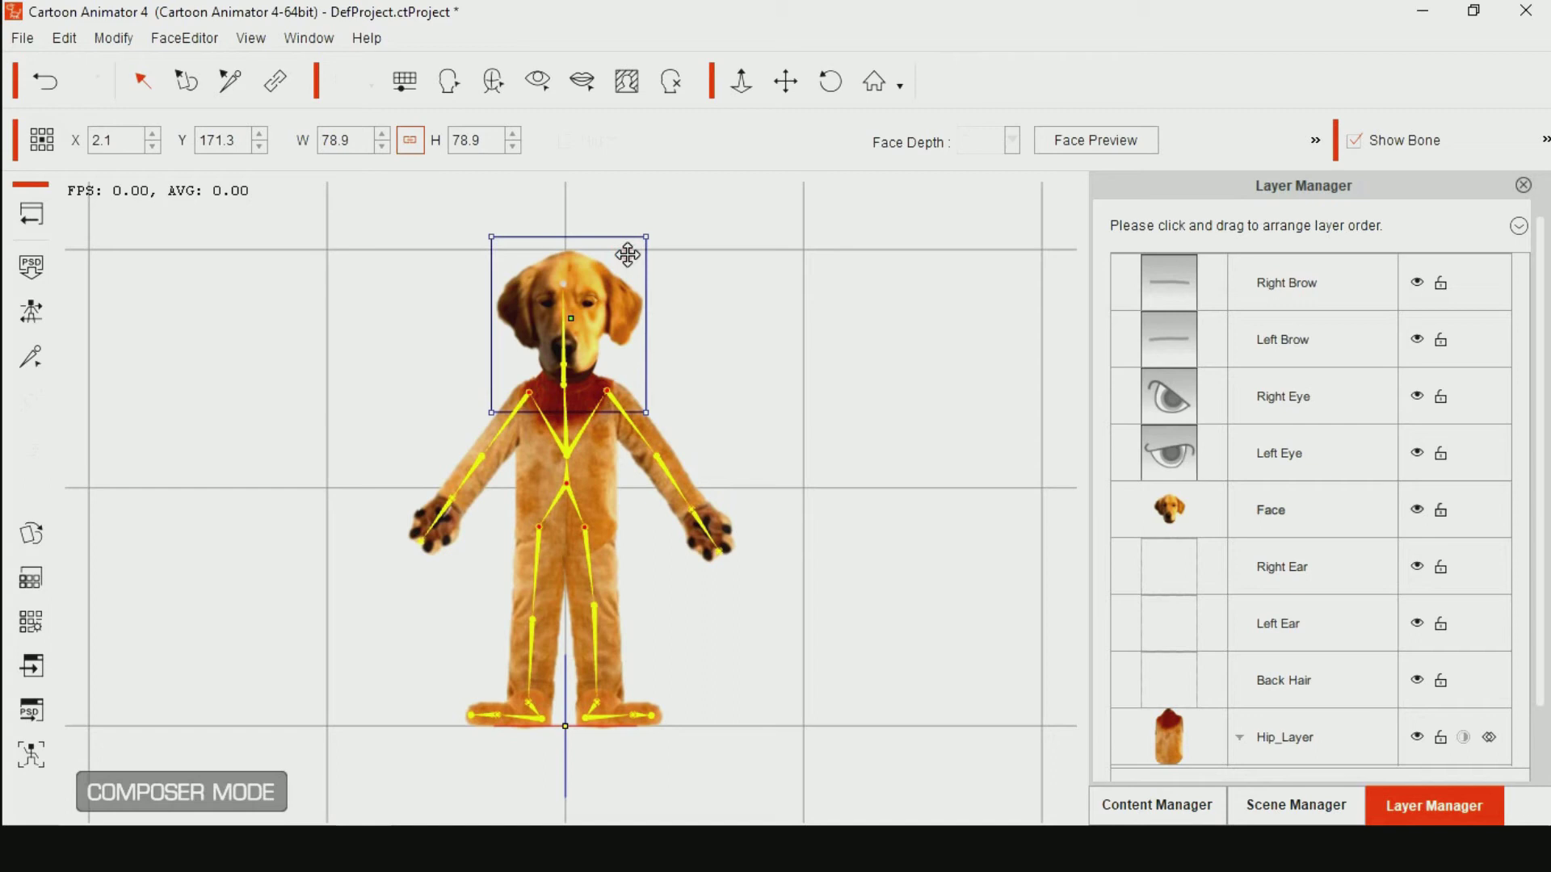
{"action": "left_click_drag", "start_coordinate": [627, 253], "coordinate": [625, 265]}
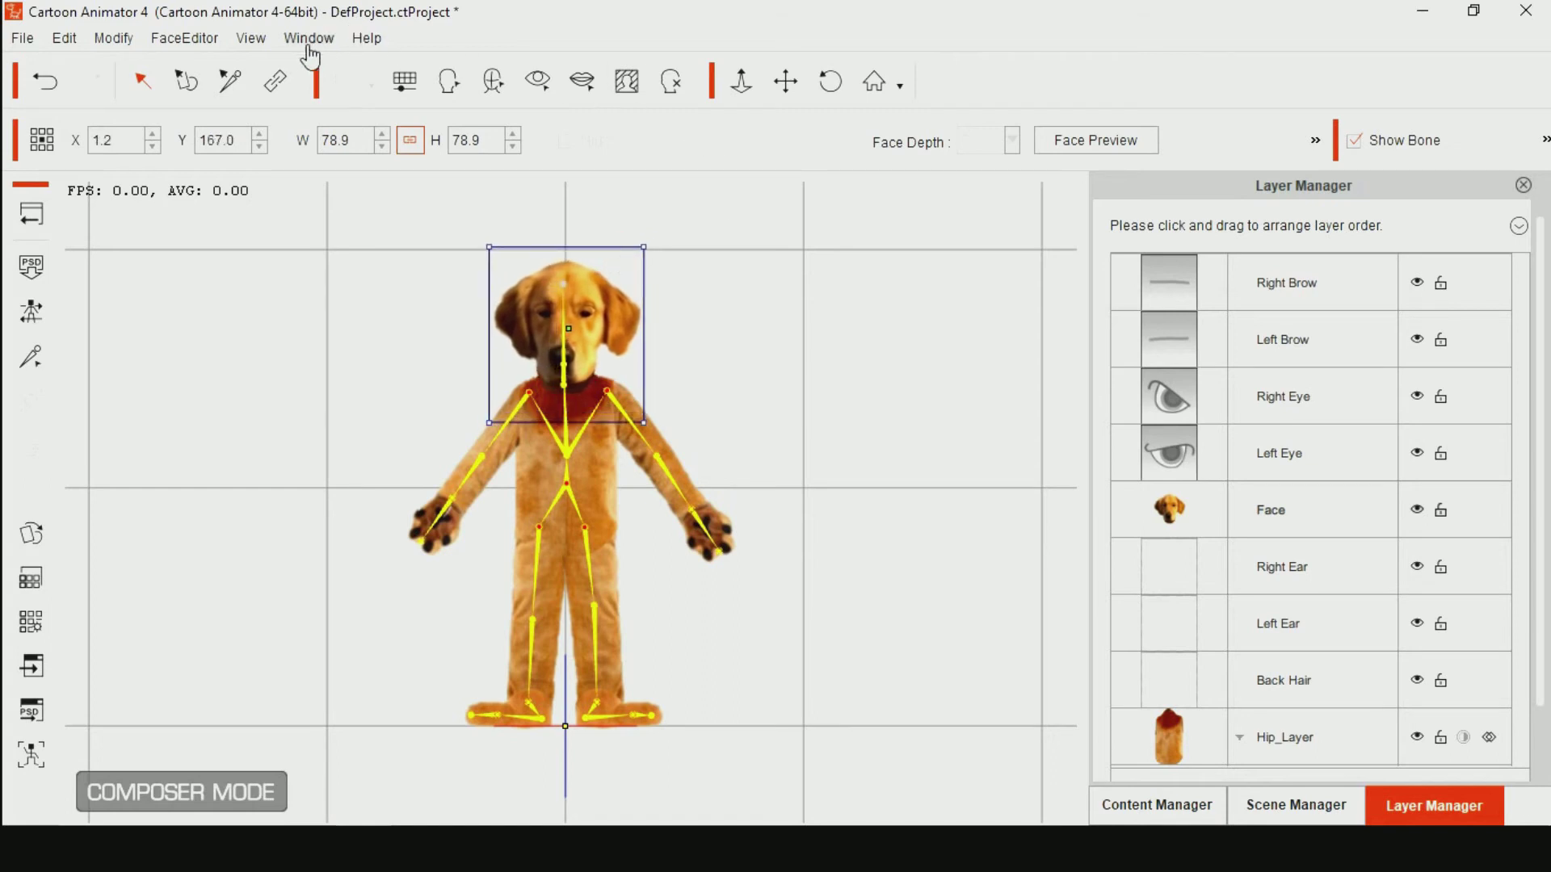
Open Eye Settings, then apply the Dog eyes from Head > Morph Eye > 3. Animal
{"action": "left_click", "coordinate": [539, 82]}
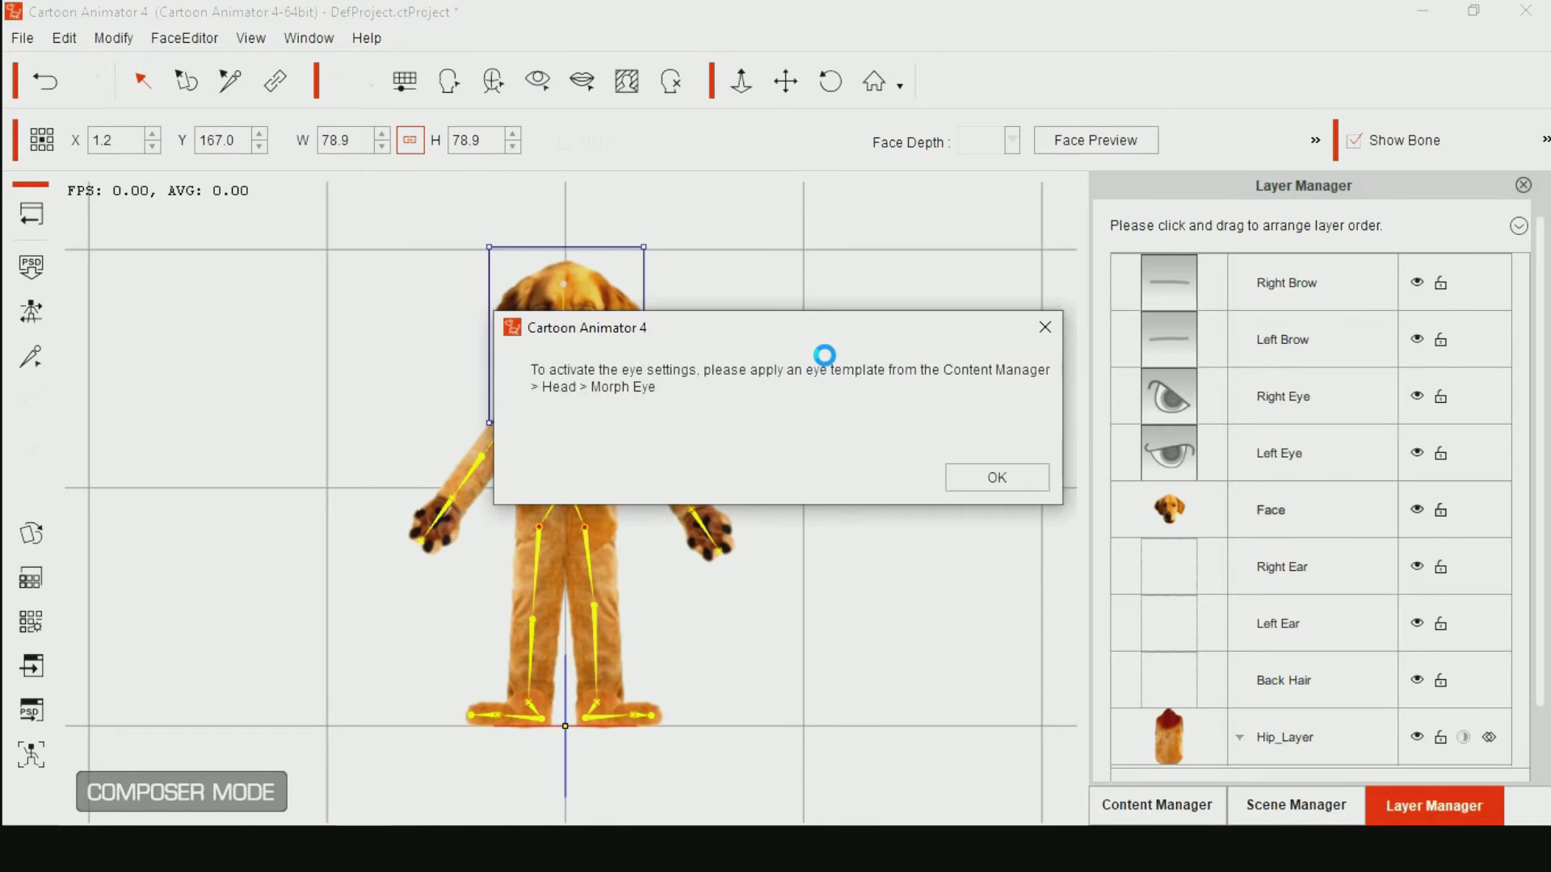
{"action": "left_click", "coordinate": [974, 484]}
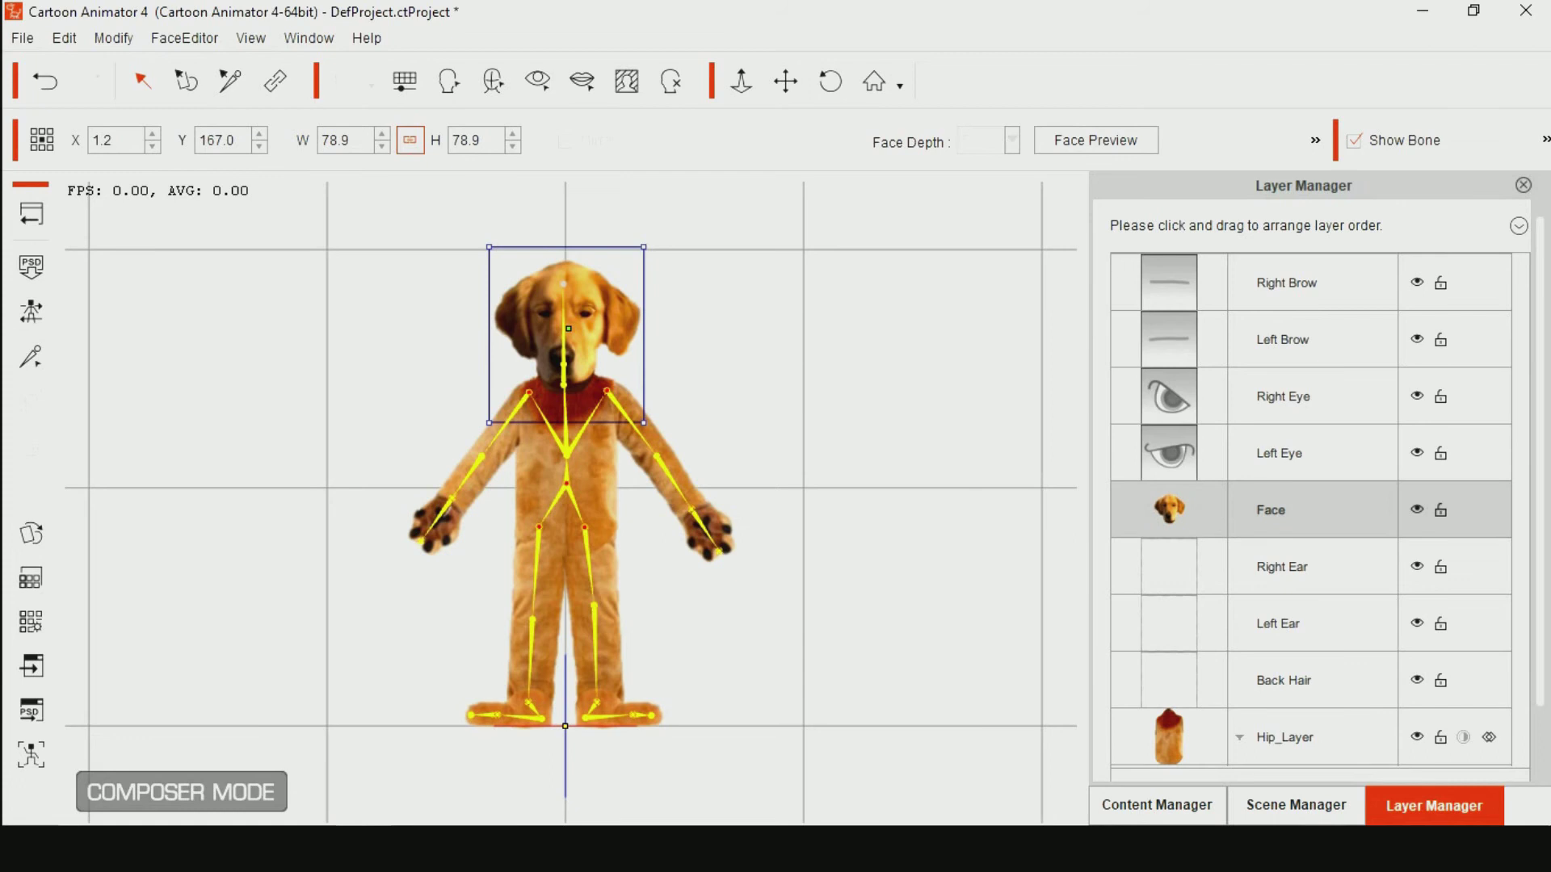
{"action": "left_click", "coordinate": [1162, 808]}
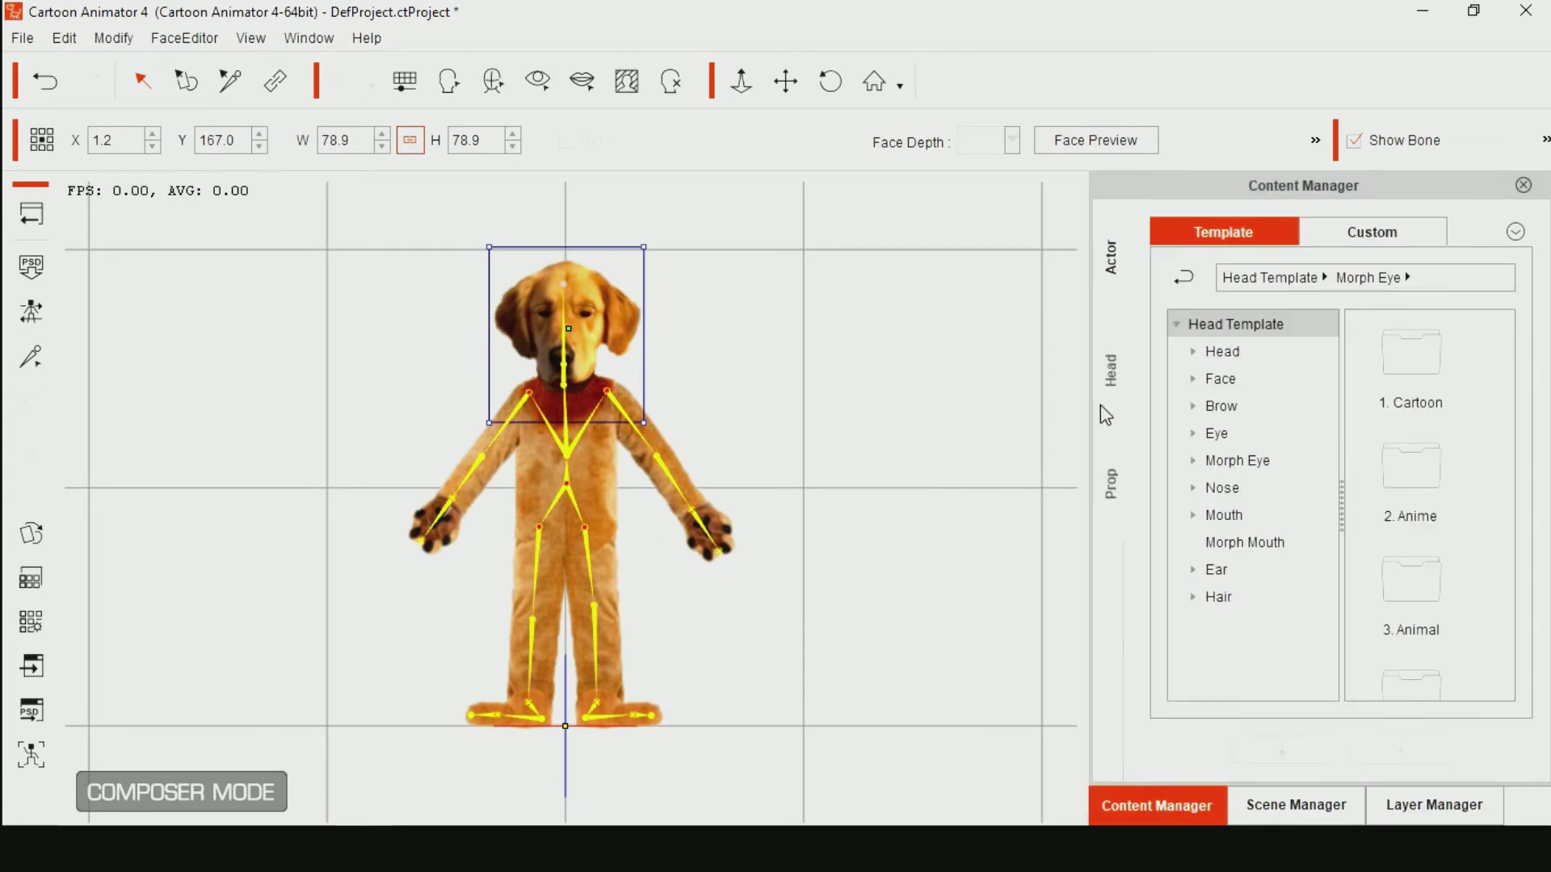
{"action": "left_click", "coordinate": [1104, 374]}
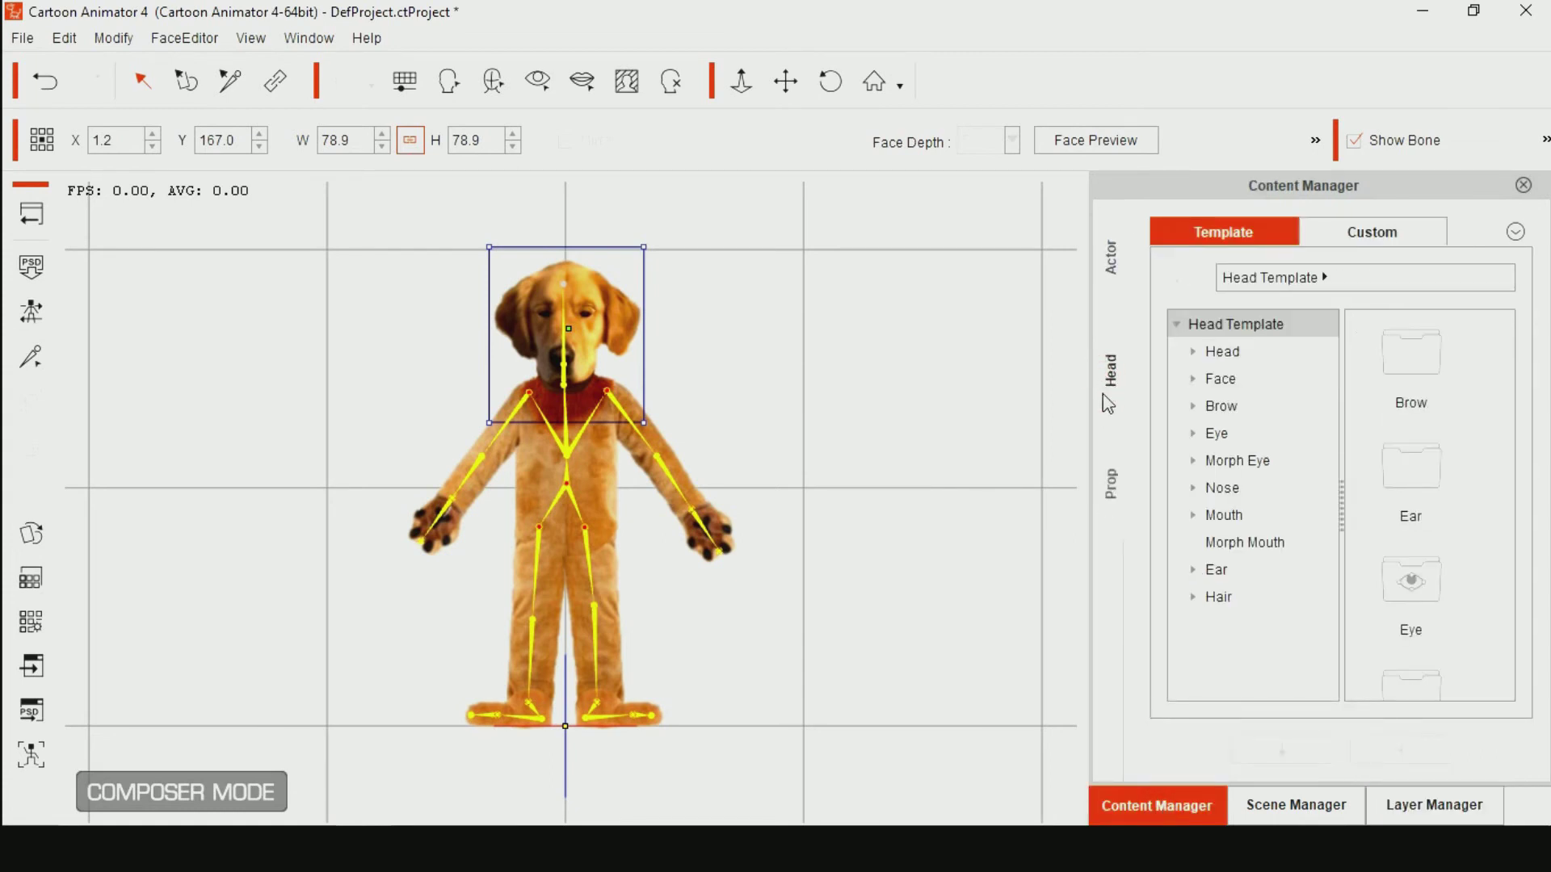
{"action": "left_click", "coordinate": [1264, 466]}
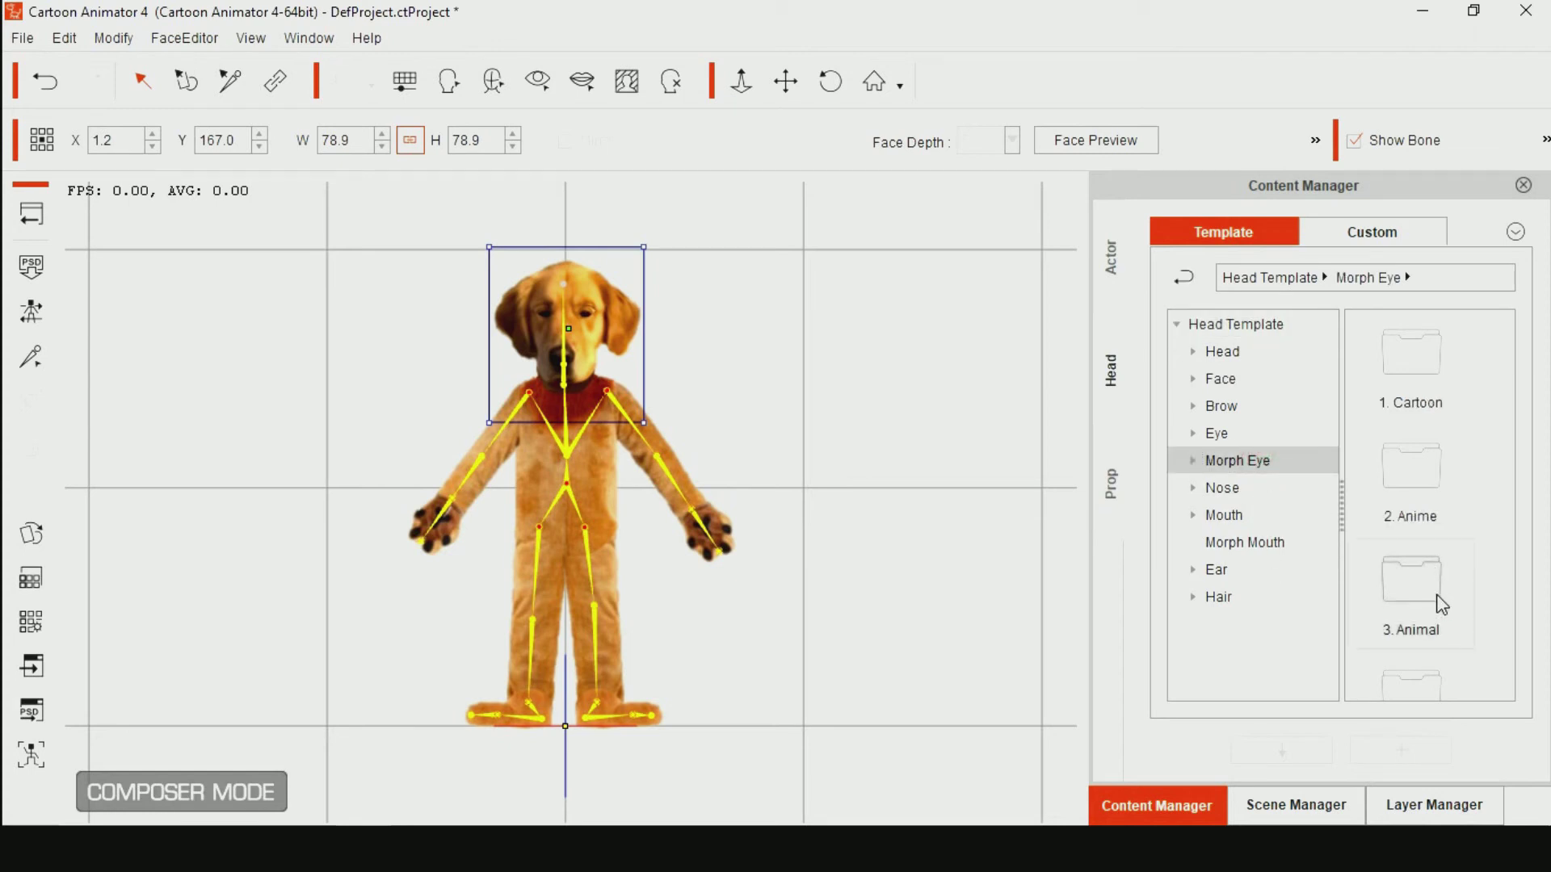
{"action": "double_click", "coordinate": [1417, 579]}
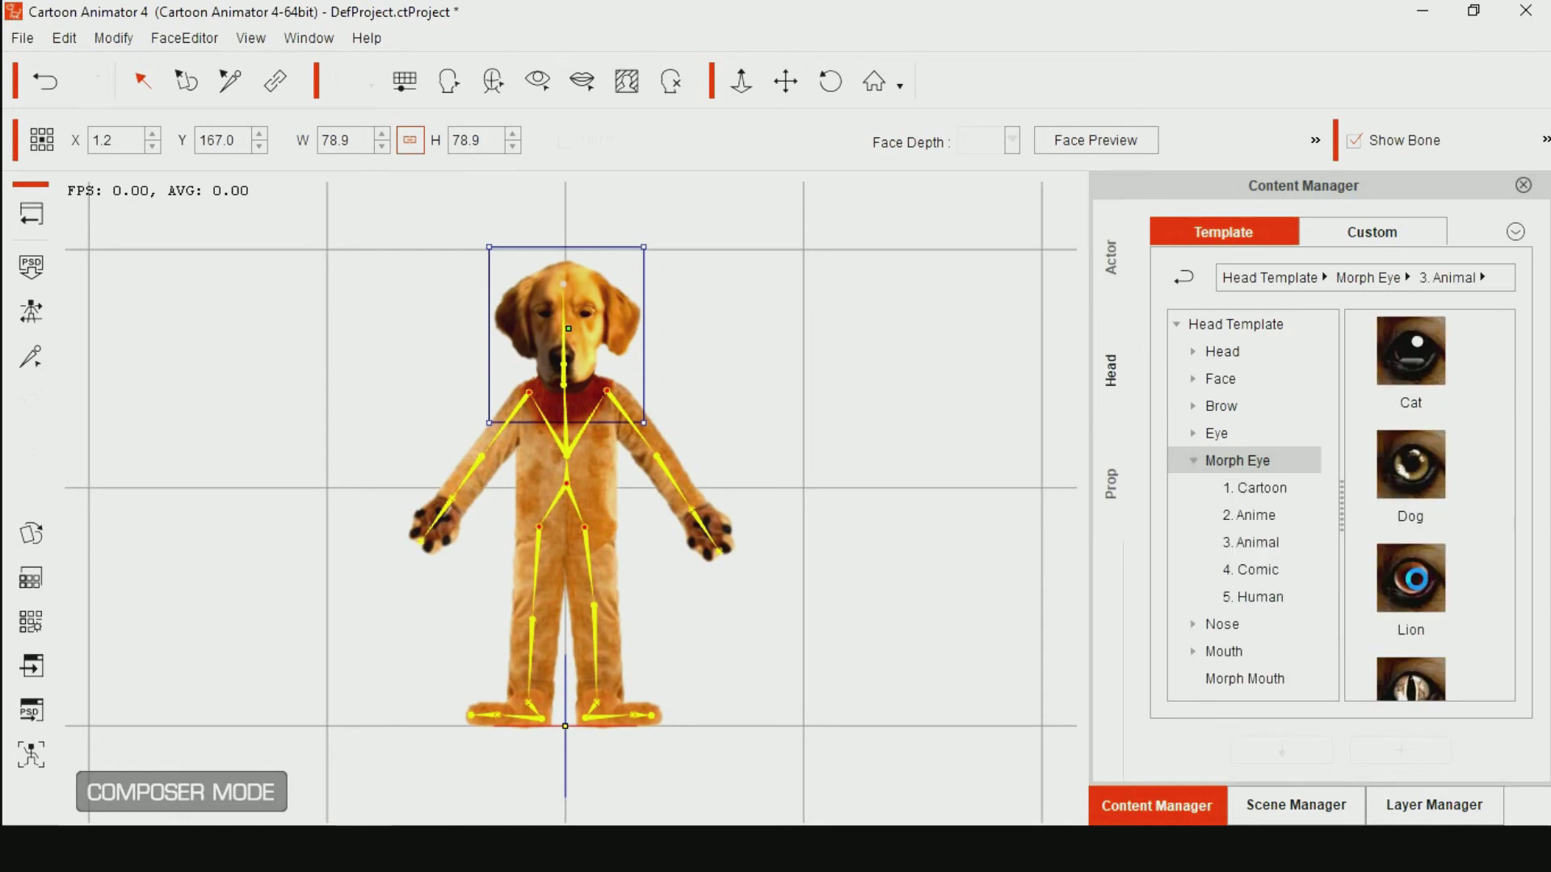
{"action": "double_click", "coordinate": [1405, 495]}
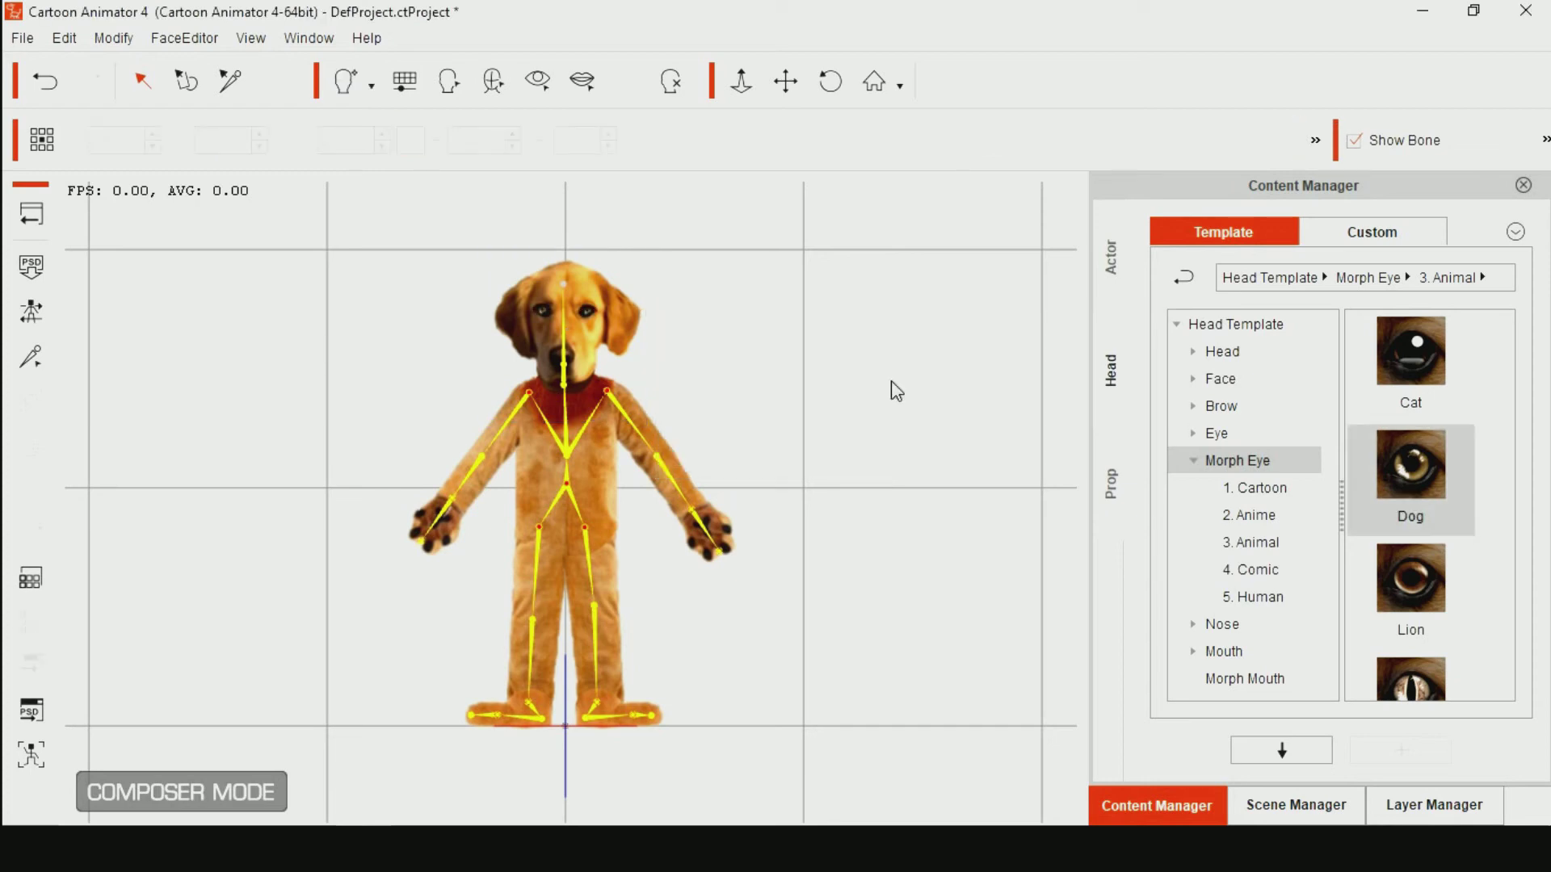
In Eye Settings, raise the dog's eyeball-iris Scale to 182 and set Move Y to -25
{"action": "left_click", "coordinate": [538, 81]}
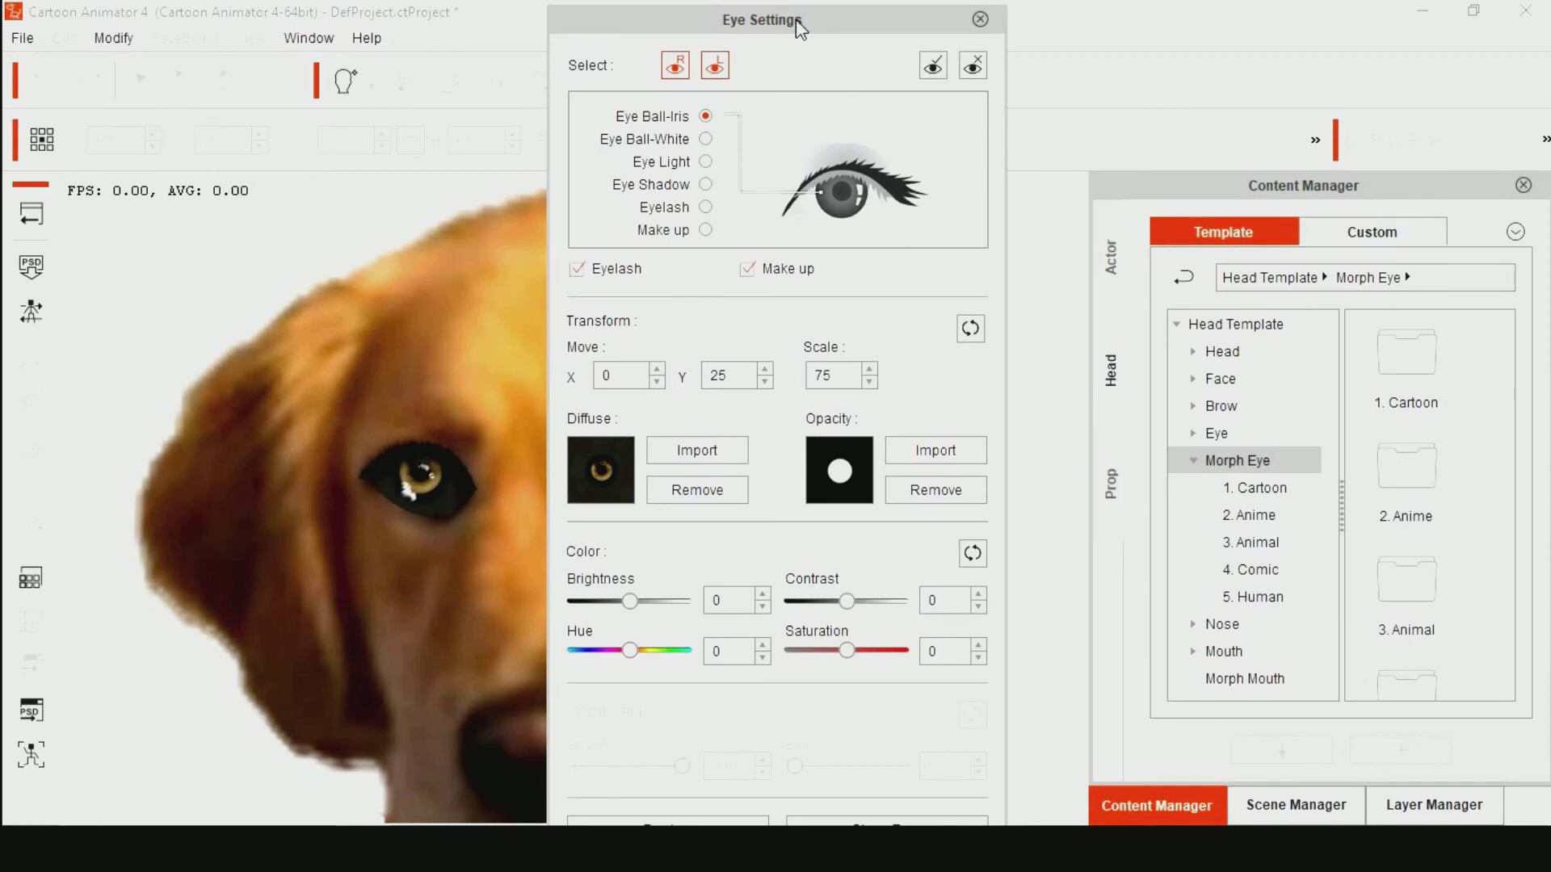
{"action": "left_click_drag", "start_coordinate": [794, 26], "coordinate": [1229, 28]}
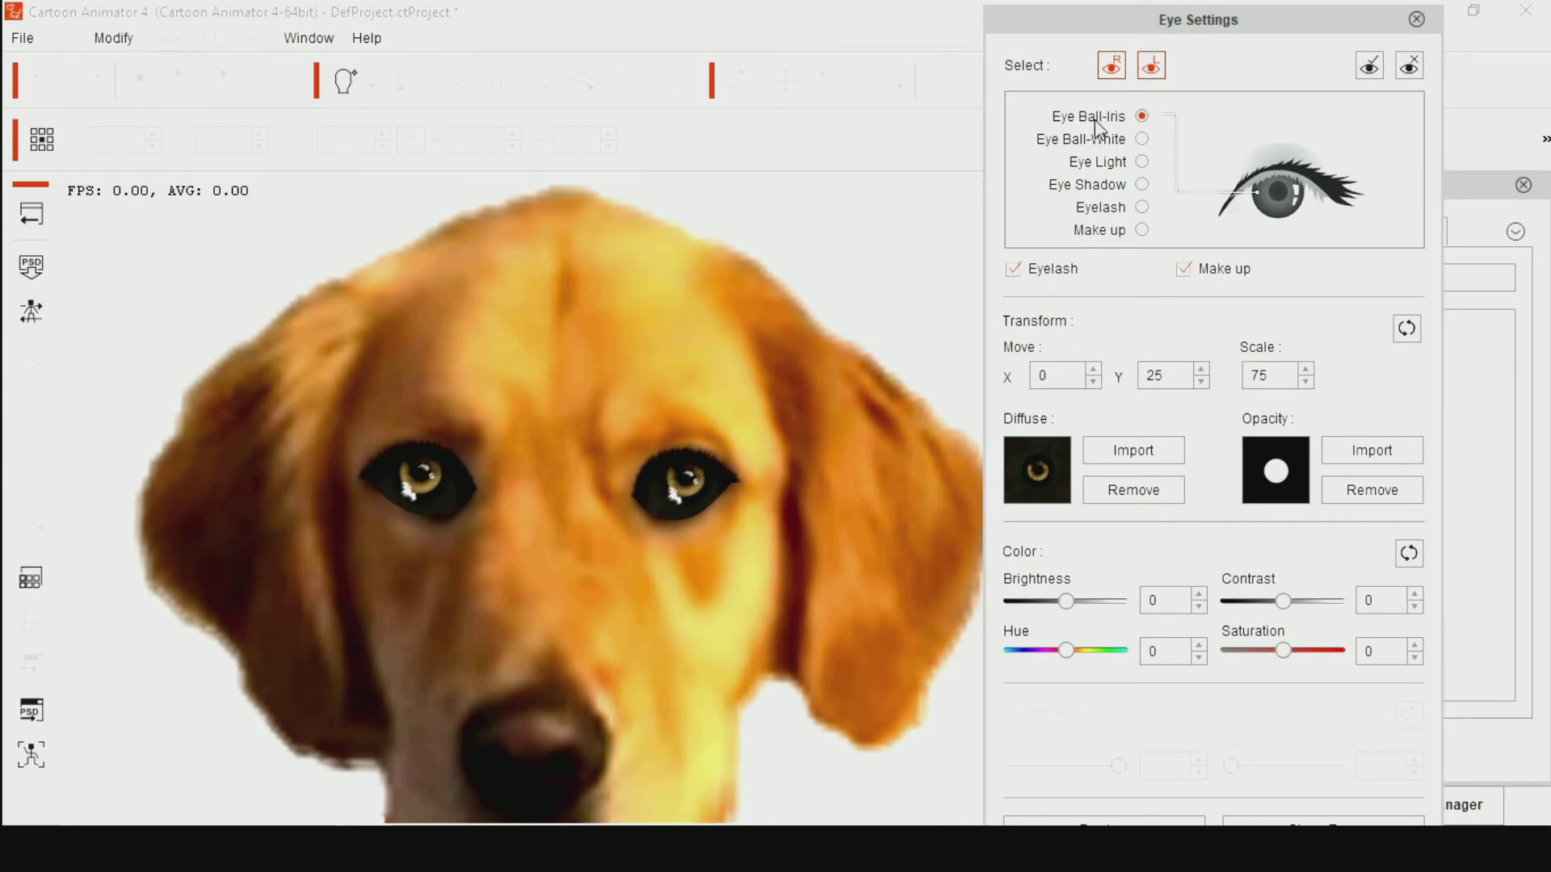
{"action": "left_click", "coordinate": [1306, 368]}
{"action": "left_click", "coordinate": [1305, 368]}
{"action": "left_click", "coordinate": [1305, 368]}
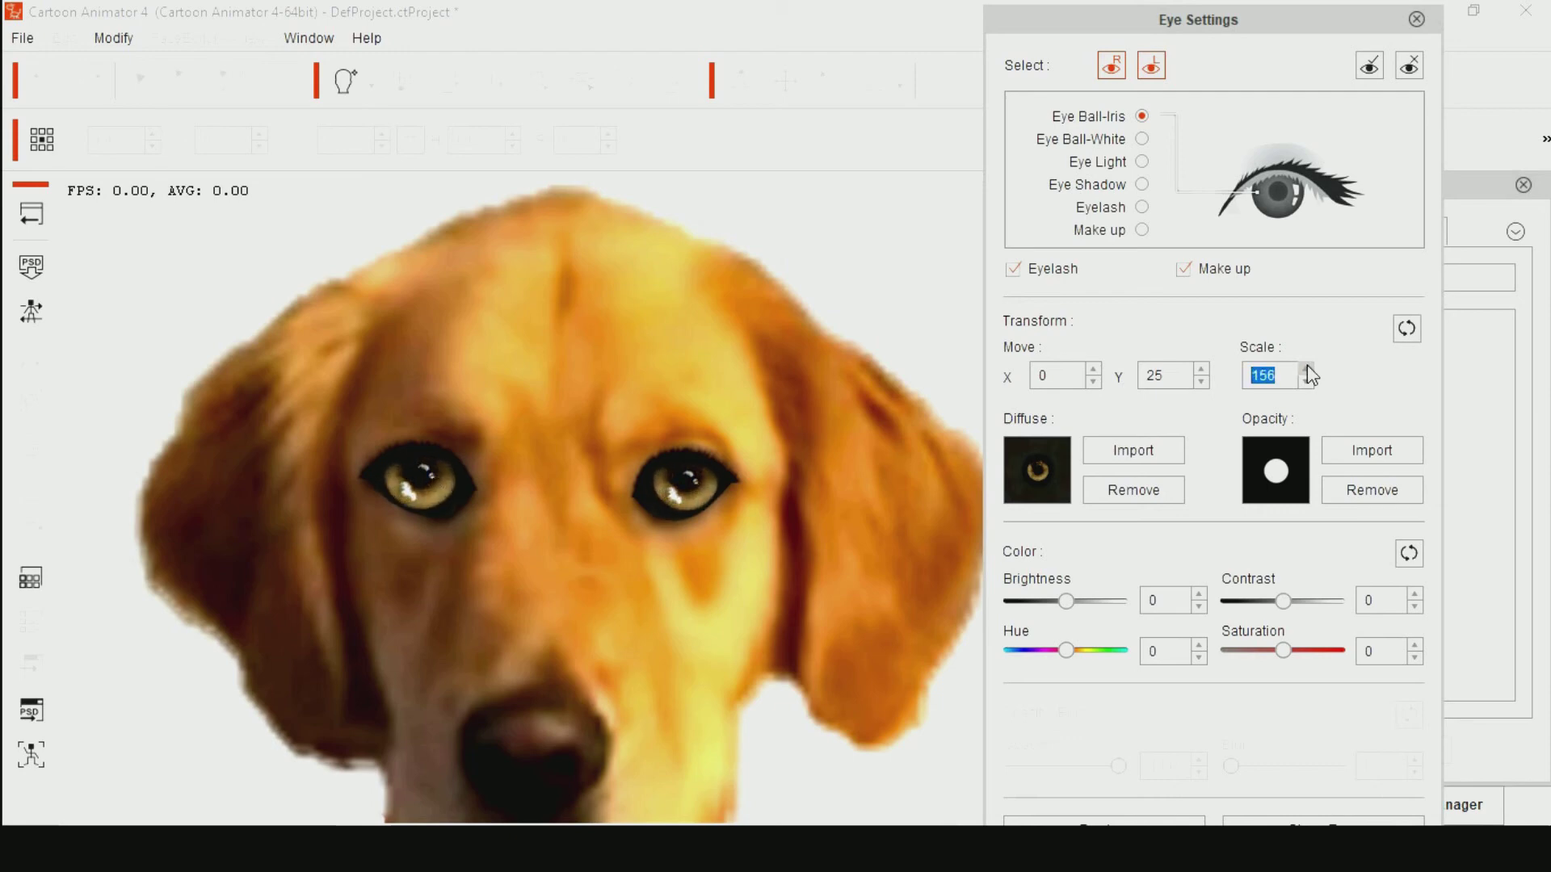
{"action": "left_click", "coordinate": [1410, 63]}
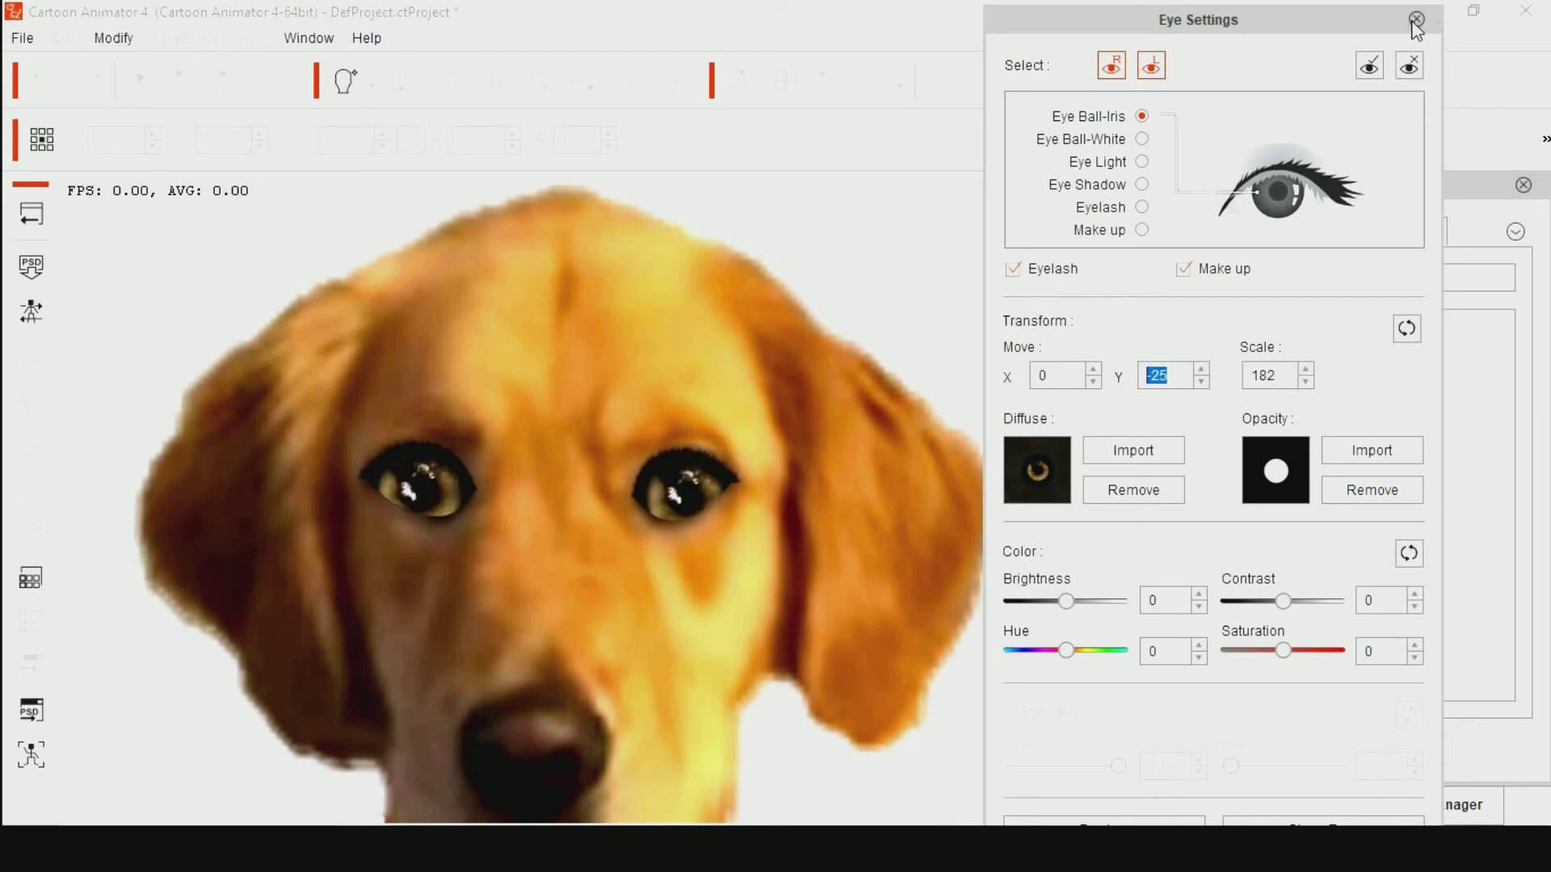
{"action": "left_click", "coordinate": [1416, 19]}
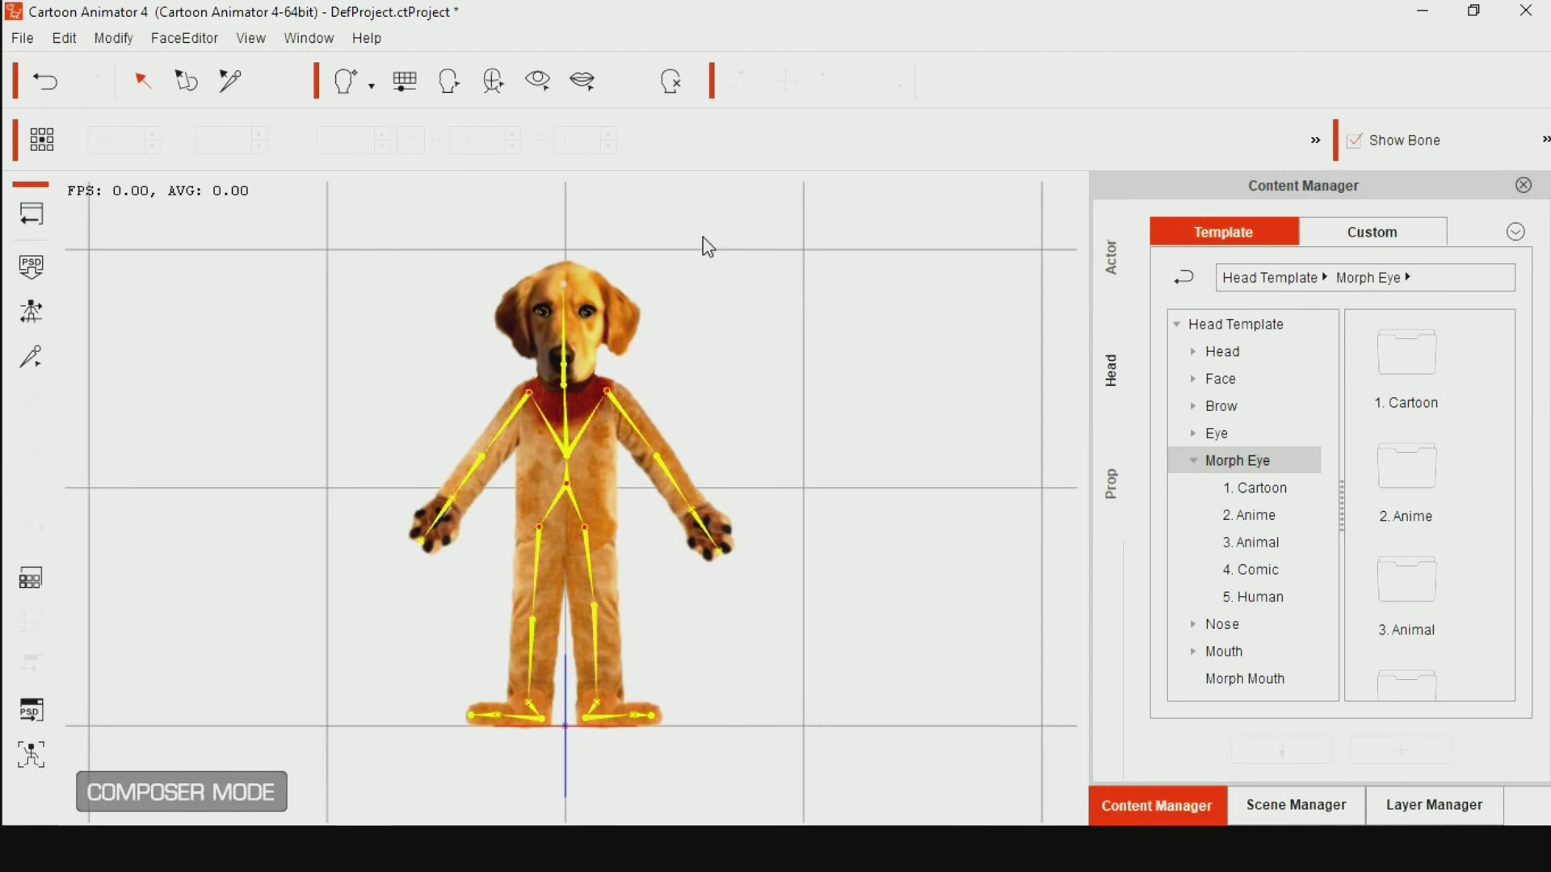
Open the mouth's Teeth Settings and select 22_Monster B at the bottom of the Morph Mouth list
{"action": "left_click", "coordinate": [583, 81]}
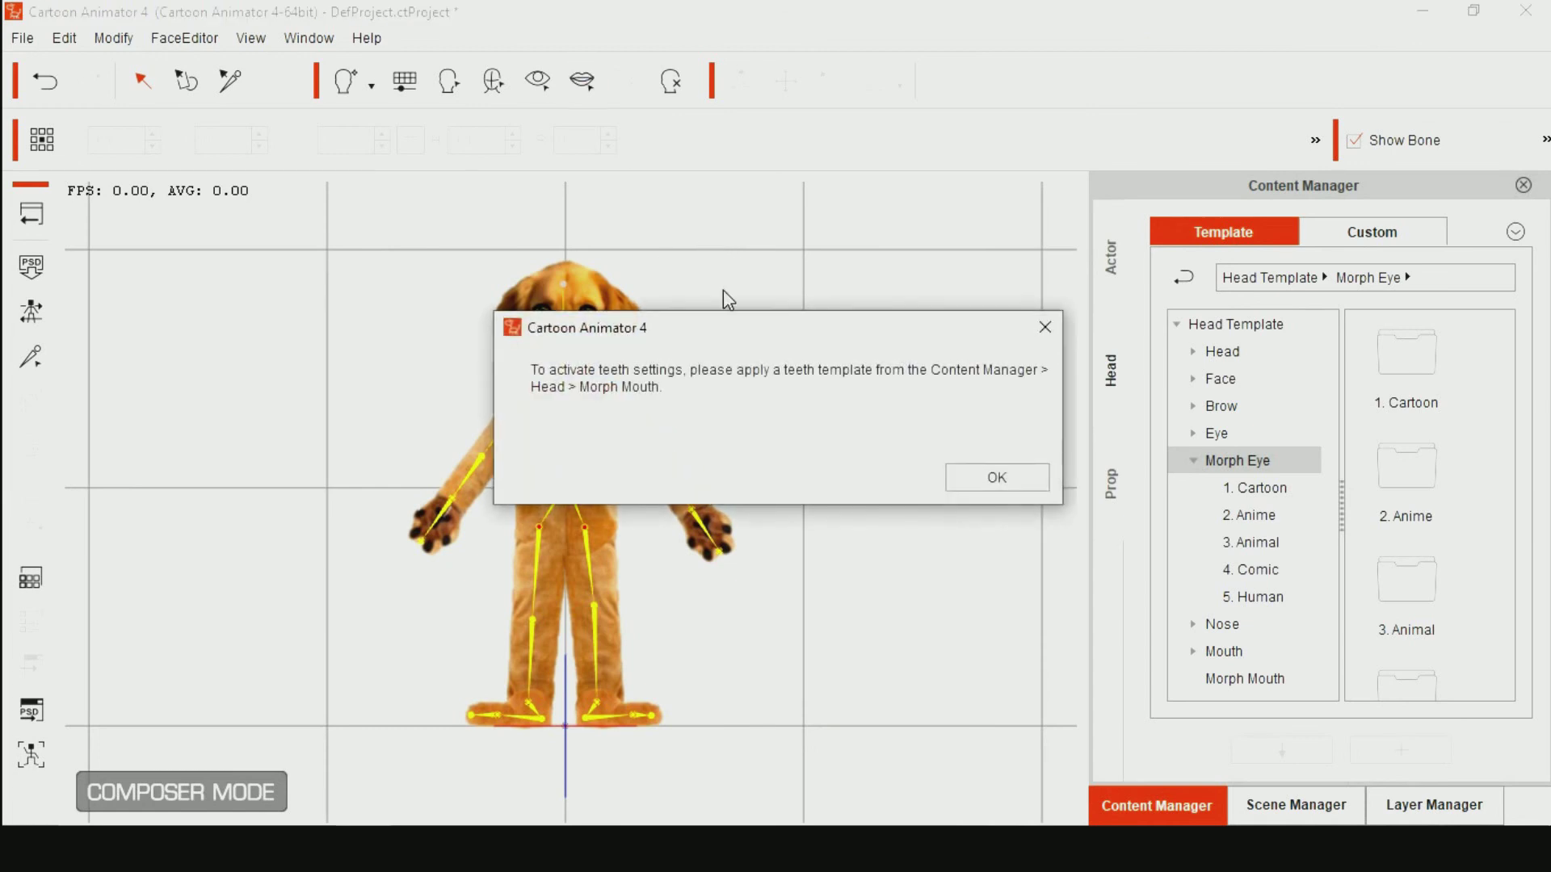
{"action": "left_click", "coordinate": [981, 483]}
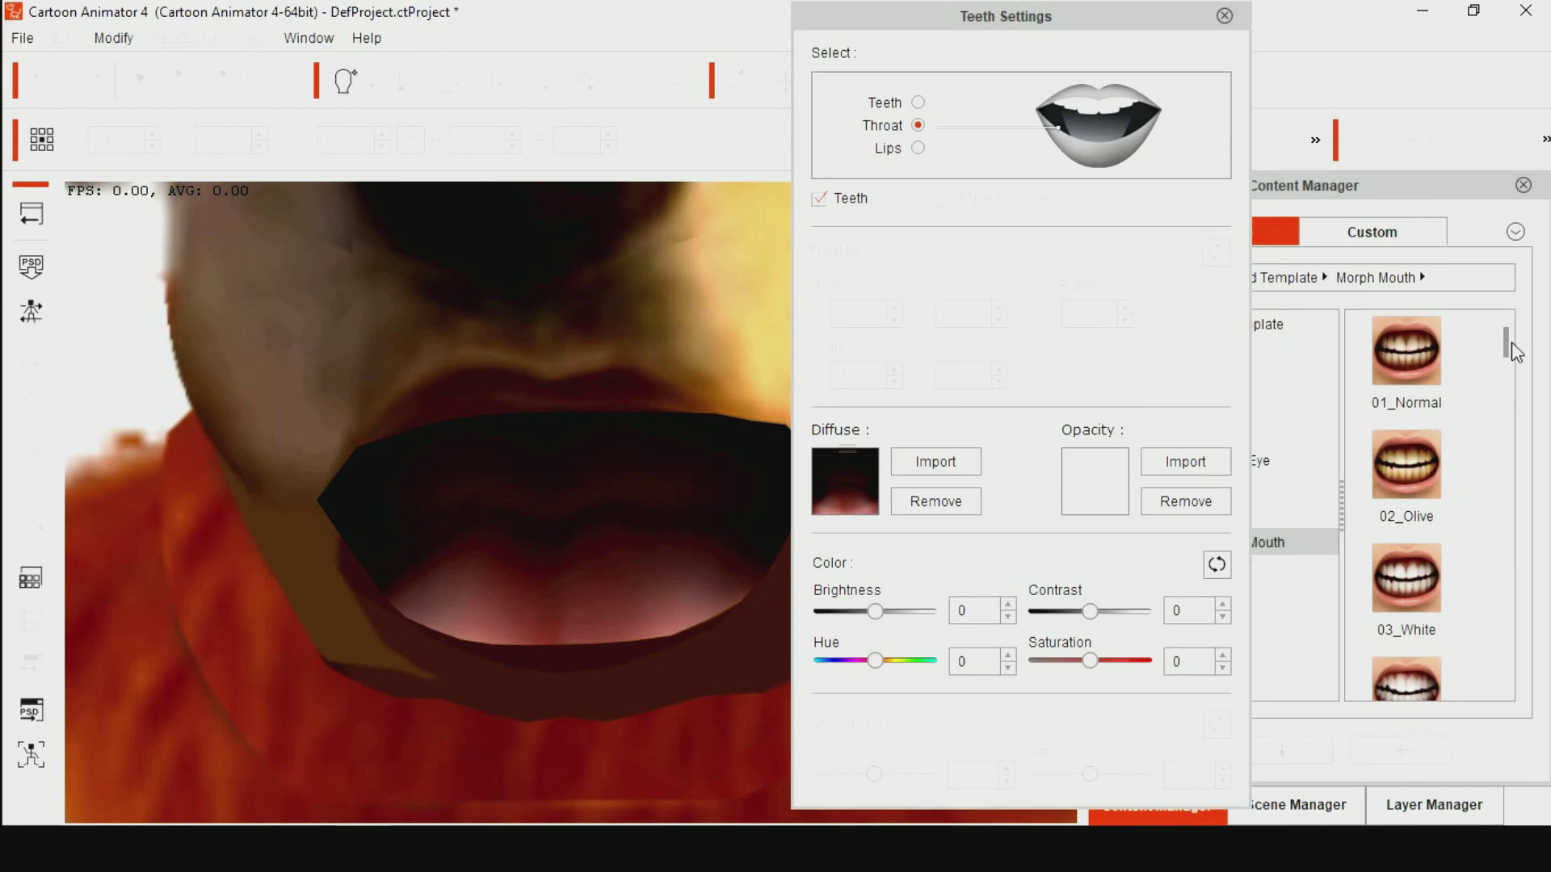
{"action": "left_click_drag", "start_coordinate": [1517, 353], "coordinate": [1483, 577]}
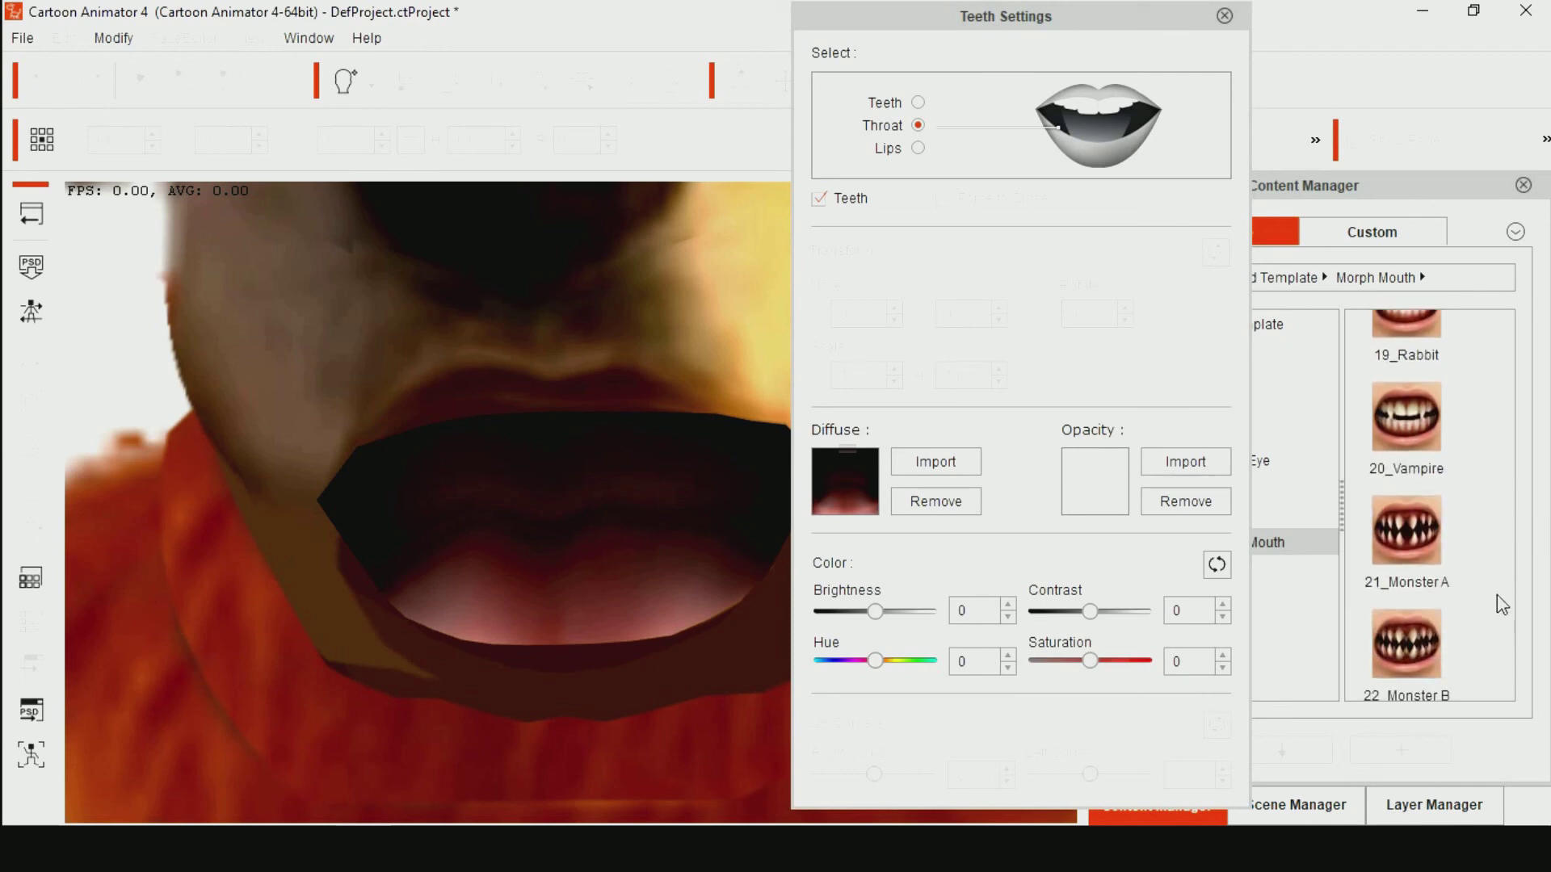
{"action": "left_click", "coordinate": [1418, 649]}
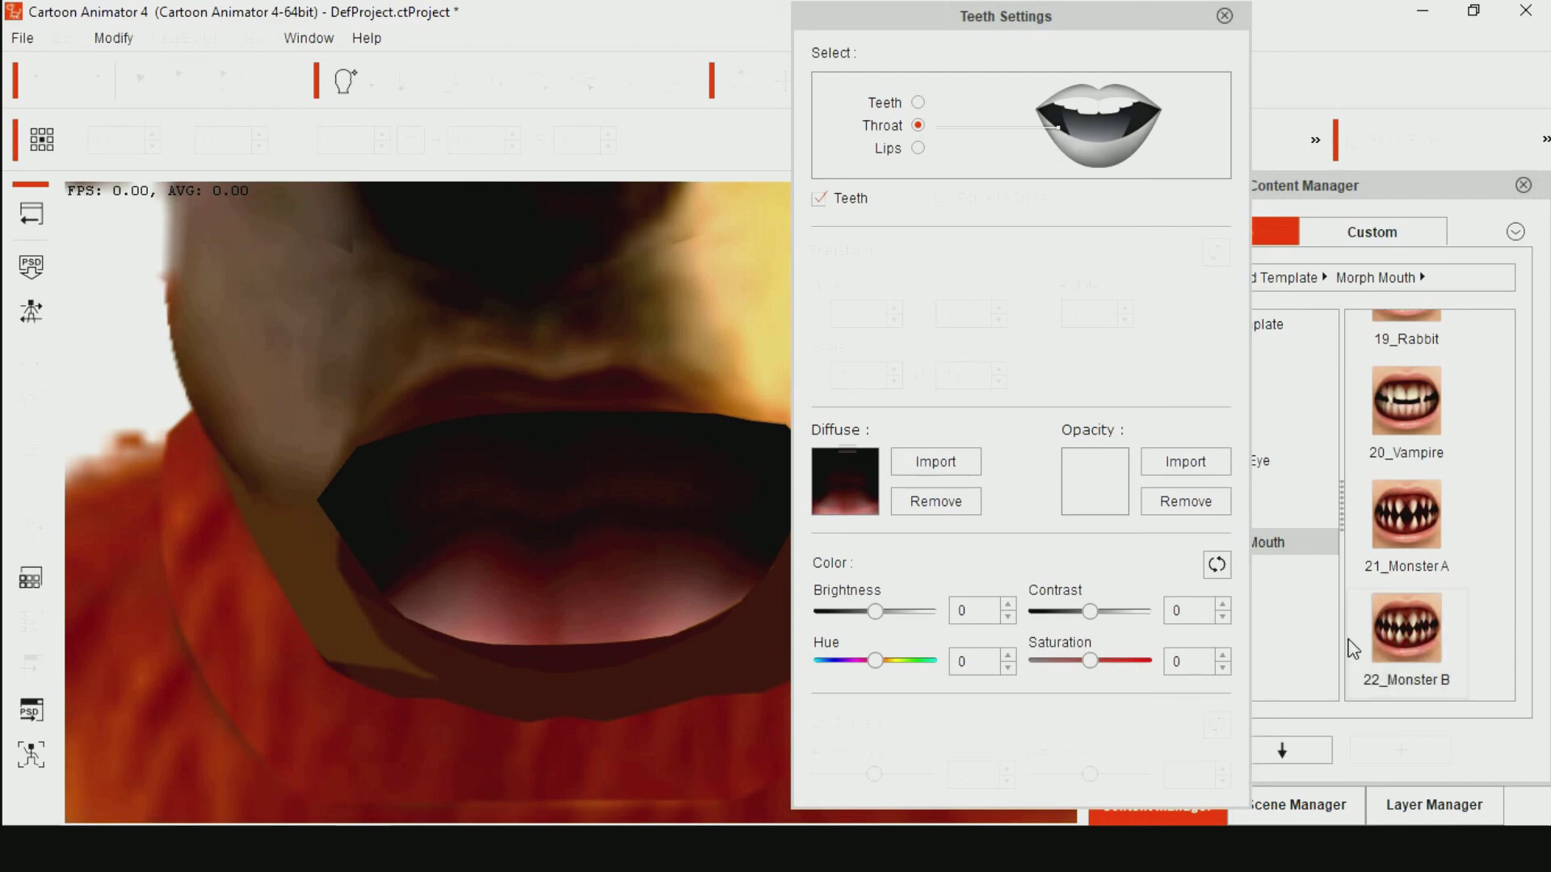
Apply the 22_Monster B teeth to the dog's mouth with a Move Y of -22
{"action": "double_click", "coordinate": [1402, 631]}
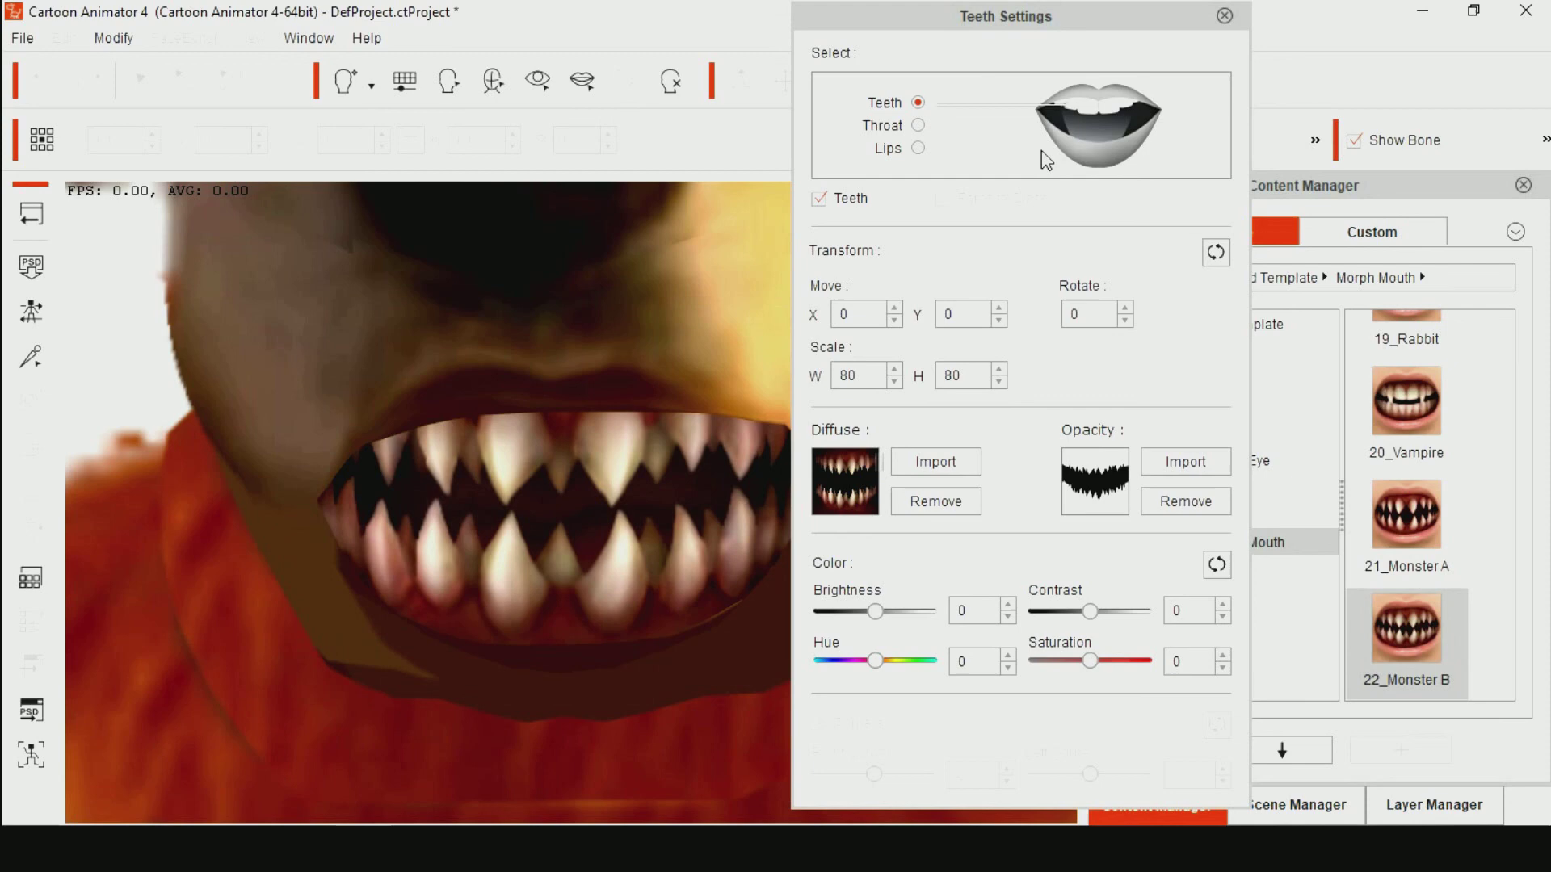
{"action": "left_click_drag", "start_coordinate": [1013, 9], "coordinate": [1200, 2]}
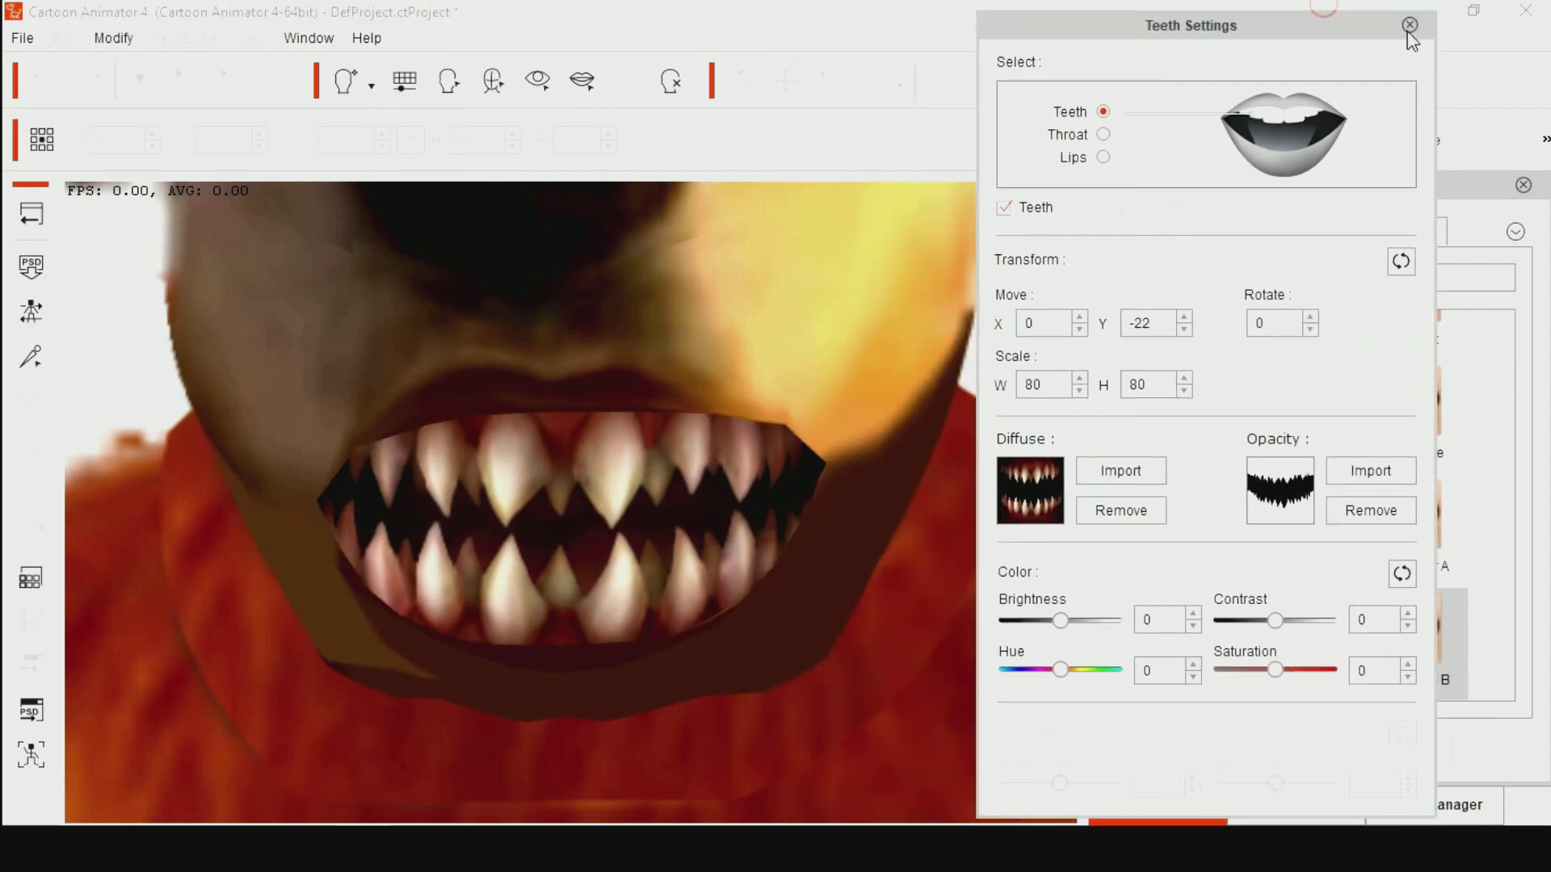
{"action": "left_click", "coordinate": [1408, 30]}
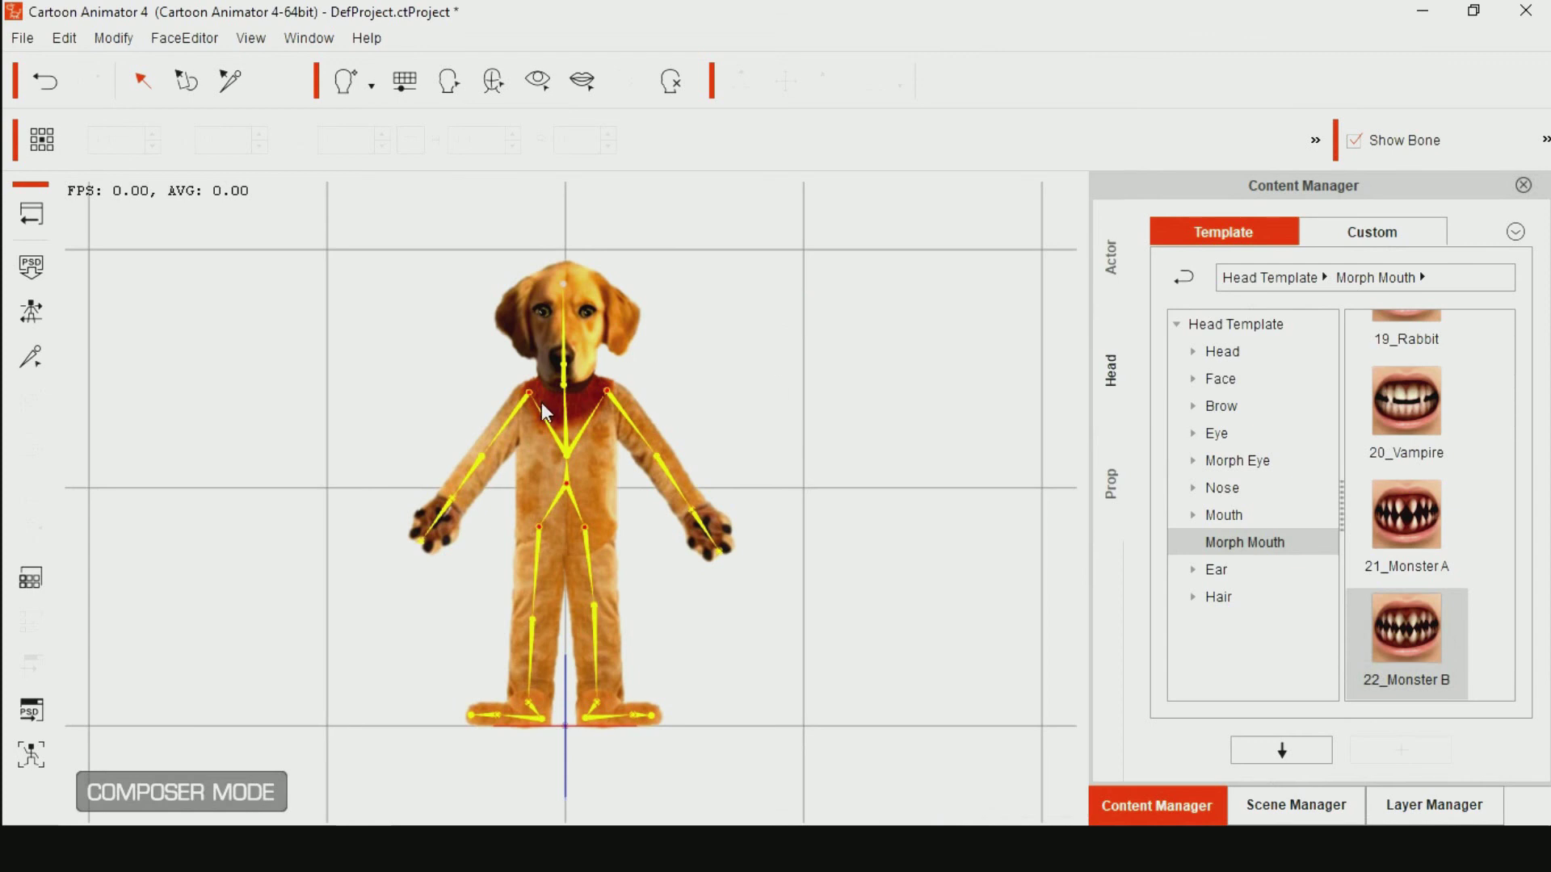
{"action": "left_click", "coordinate": [565, 336]}
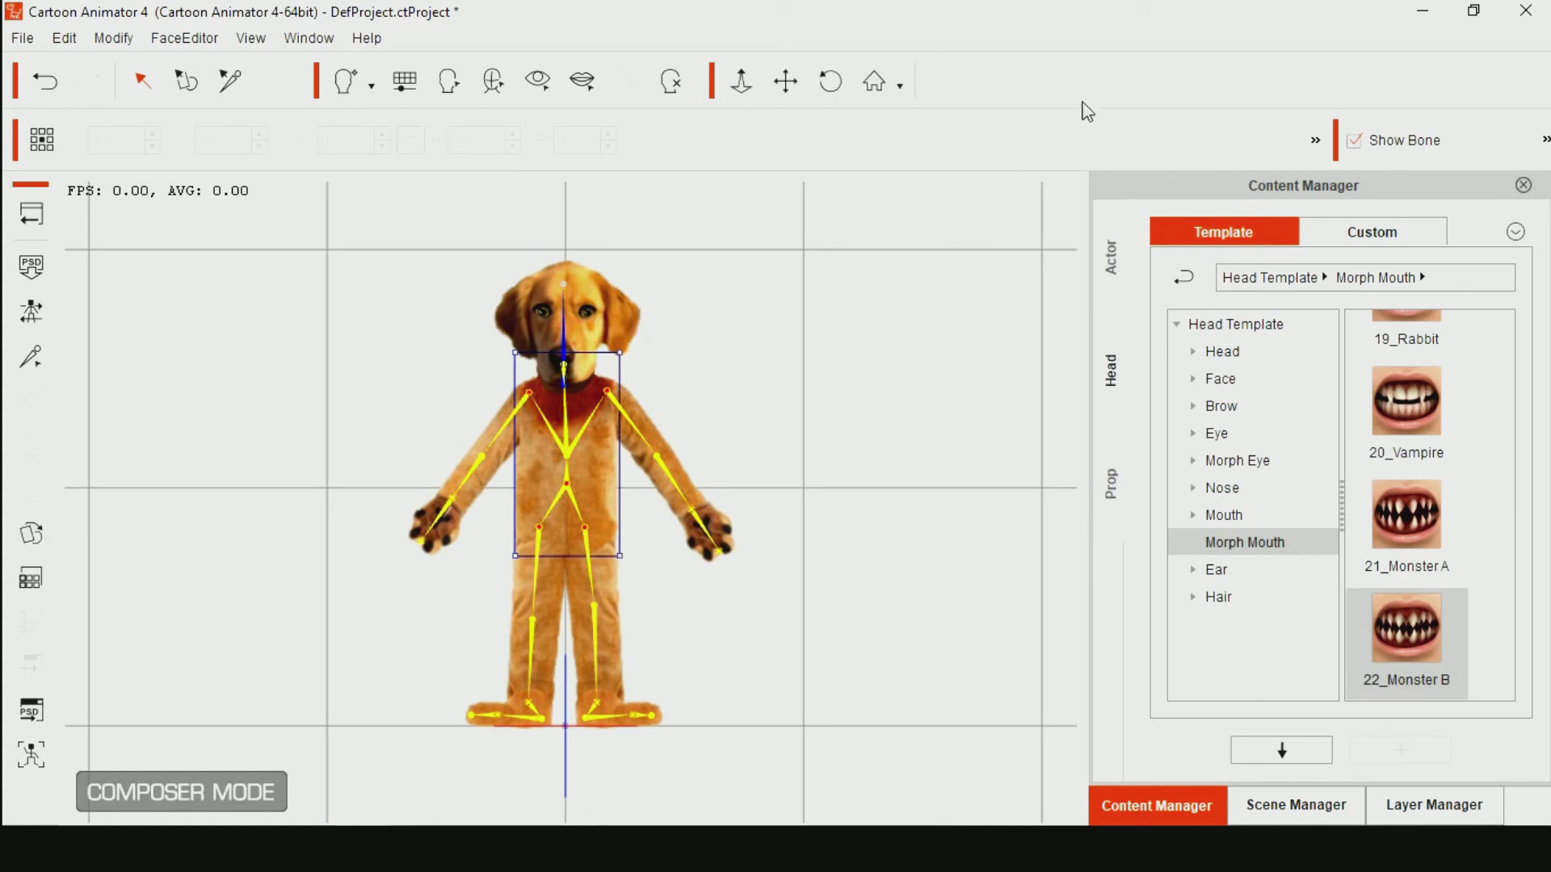